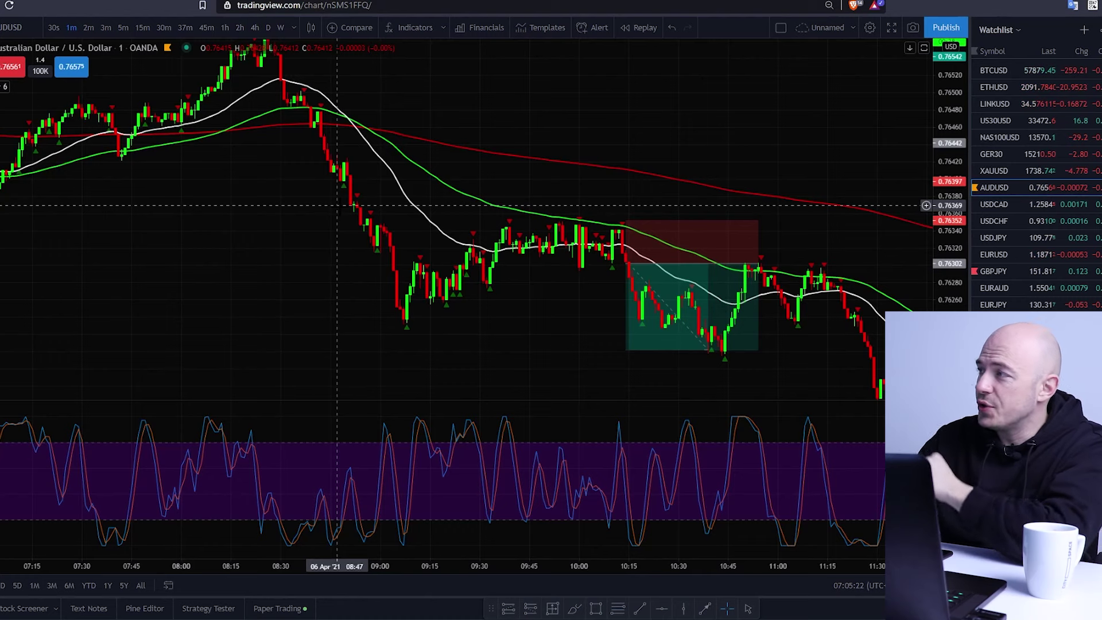
Rename the chart layout to 'hold my beer watch this' from the main menu and save it.
scroll(333, 241, "left", 5)
scroll(331, 259, "up", 3)
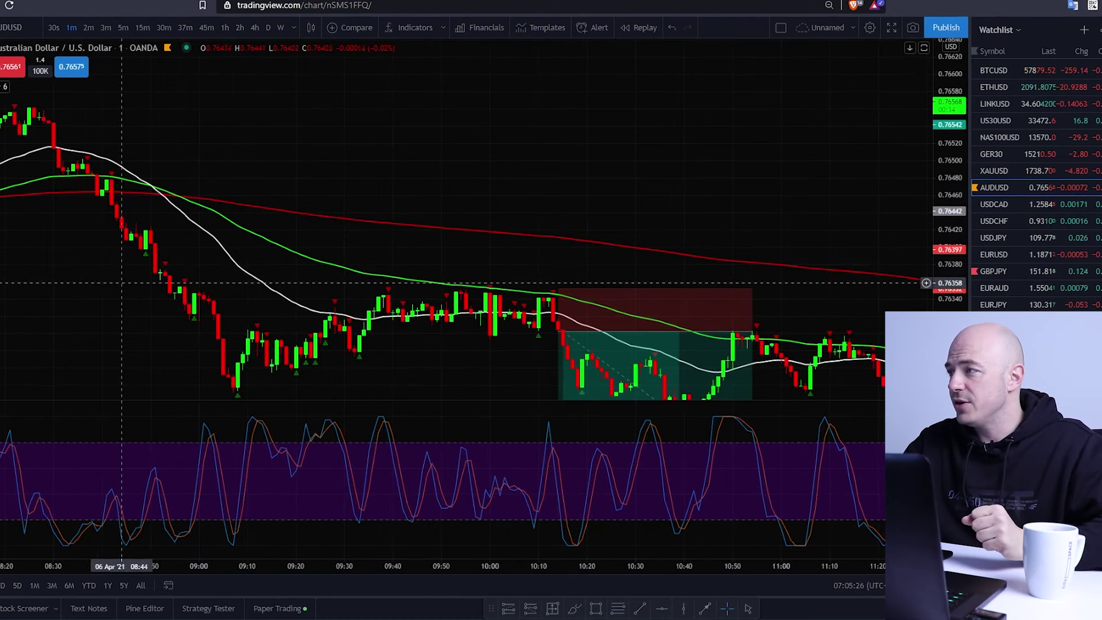
scroll(121, 282, "left", 8)
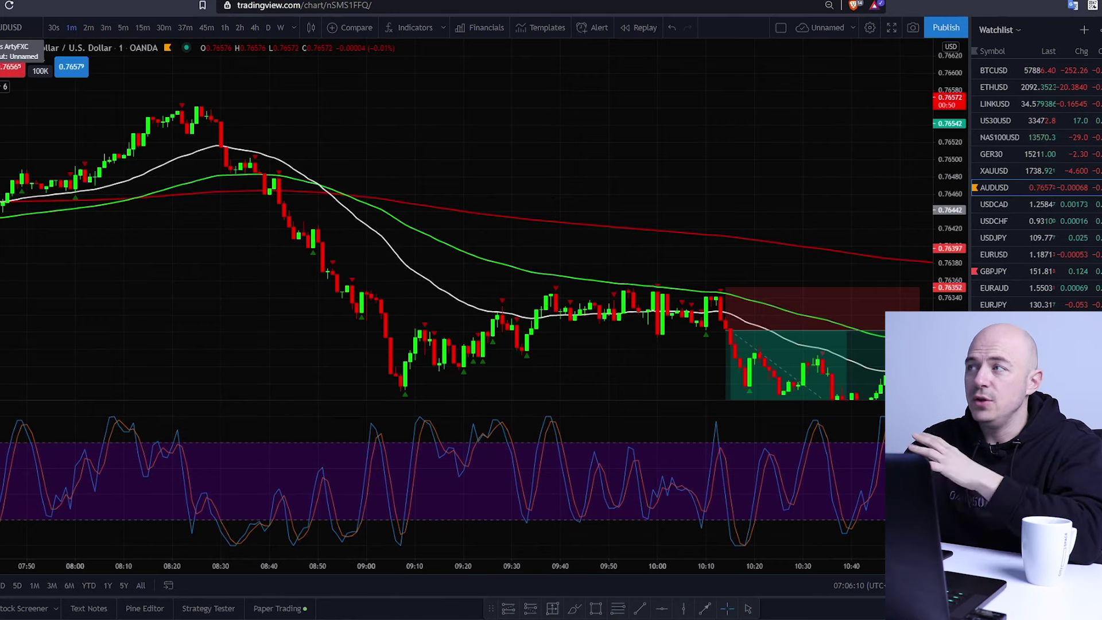
left_click(6, 27)
mouse_move(59, 33)
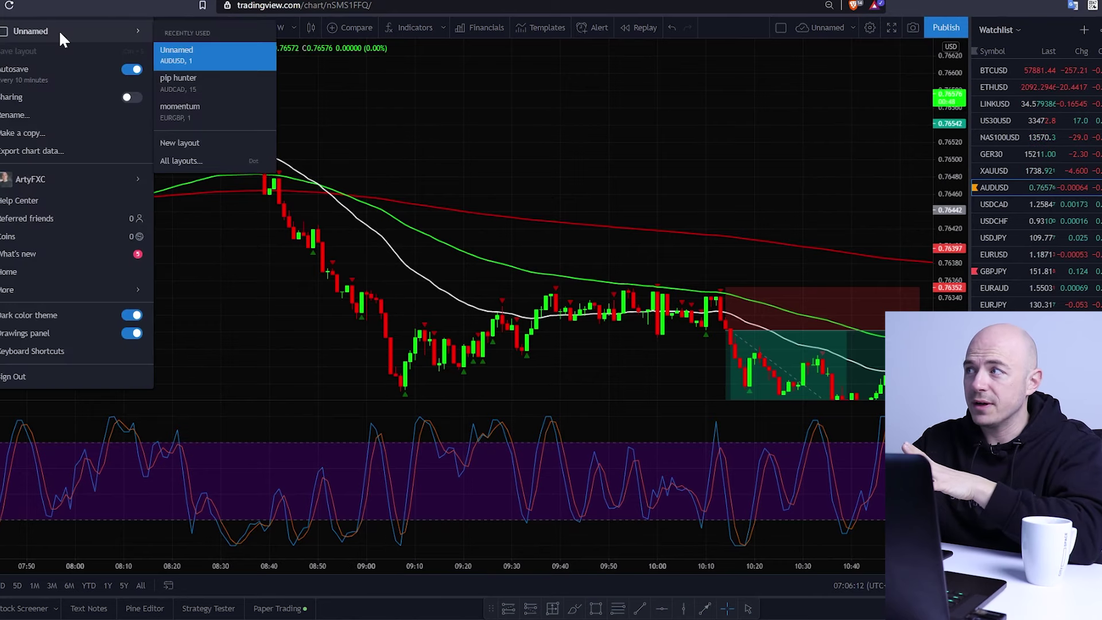
left_click(31, 114)
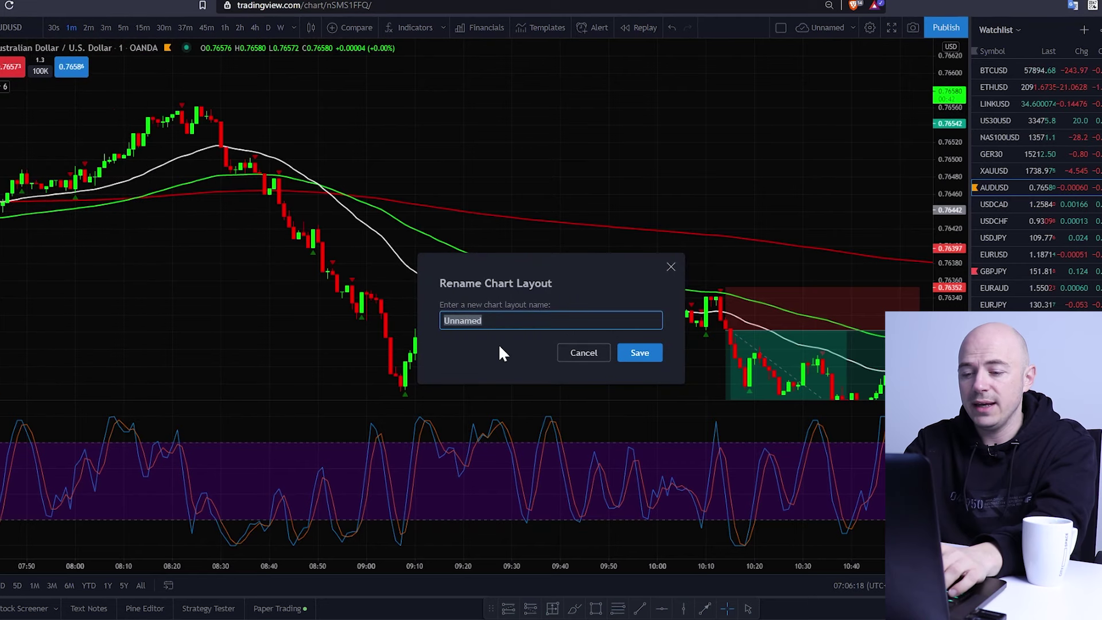
type("hold my beer watch this")
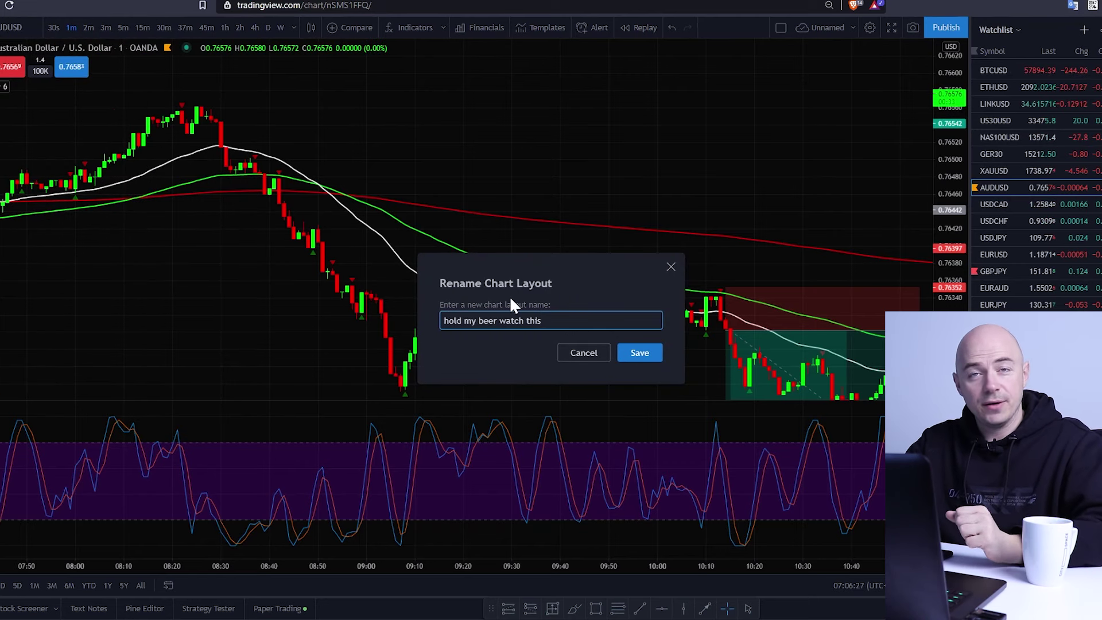
left_click(639, 352)
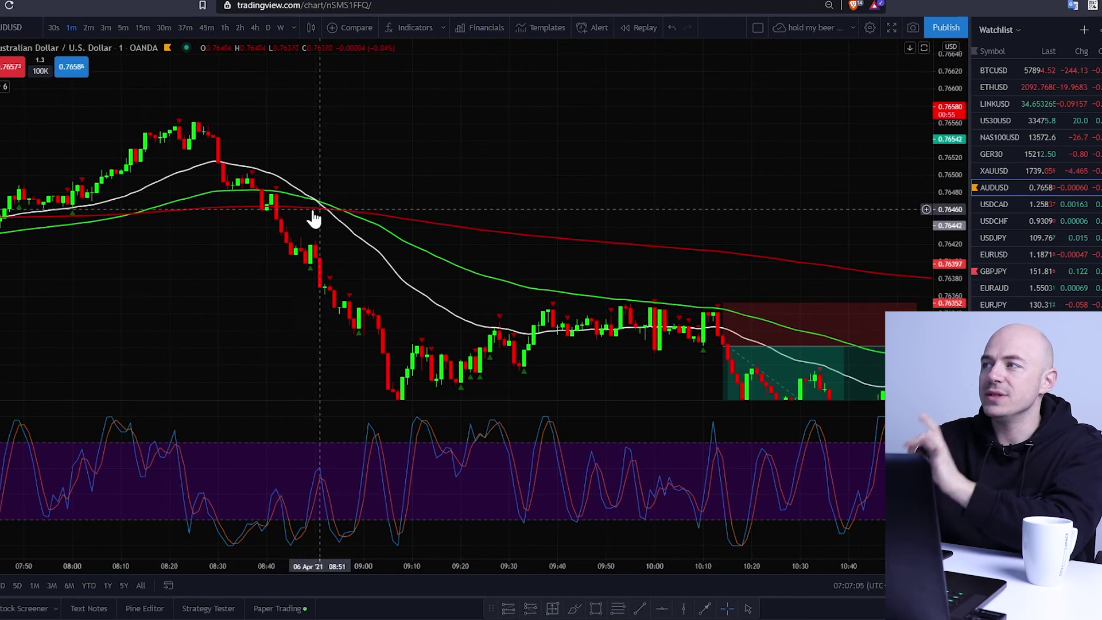
Expand the indicator legend and check the 200 moving average's settings.
left_click(5, 86)
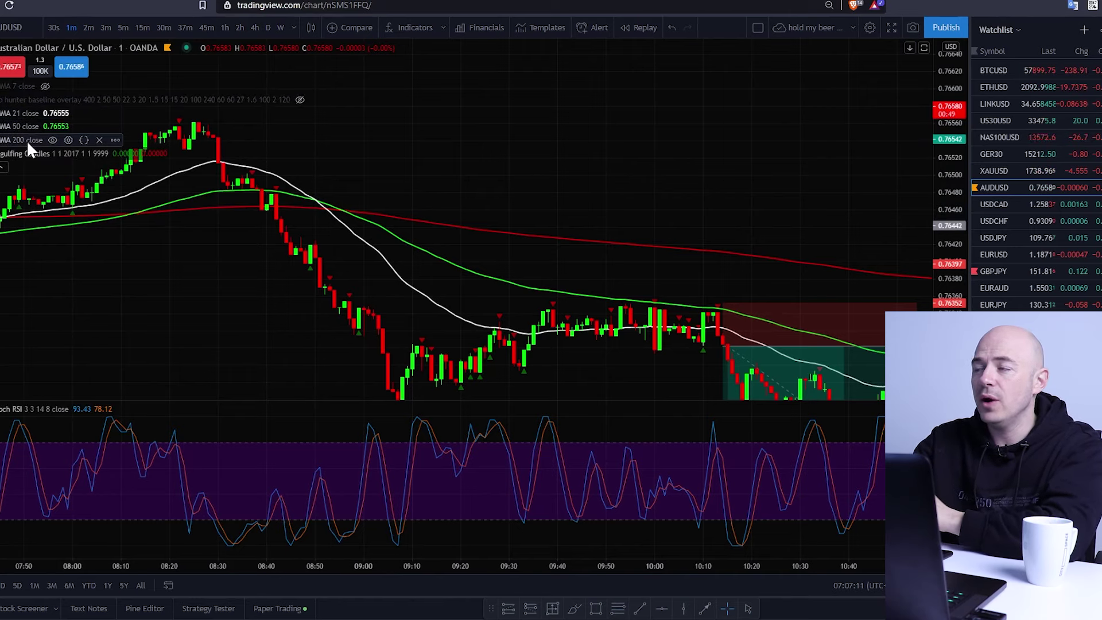
left_click(67, 140)
key("Escape")
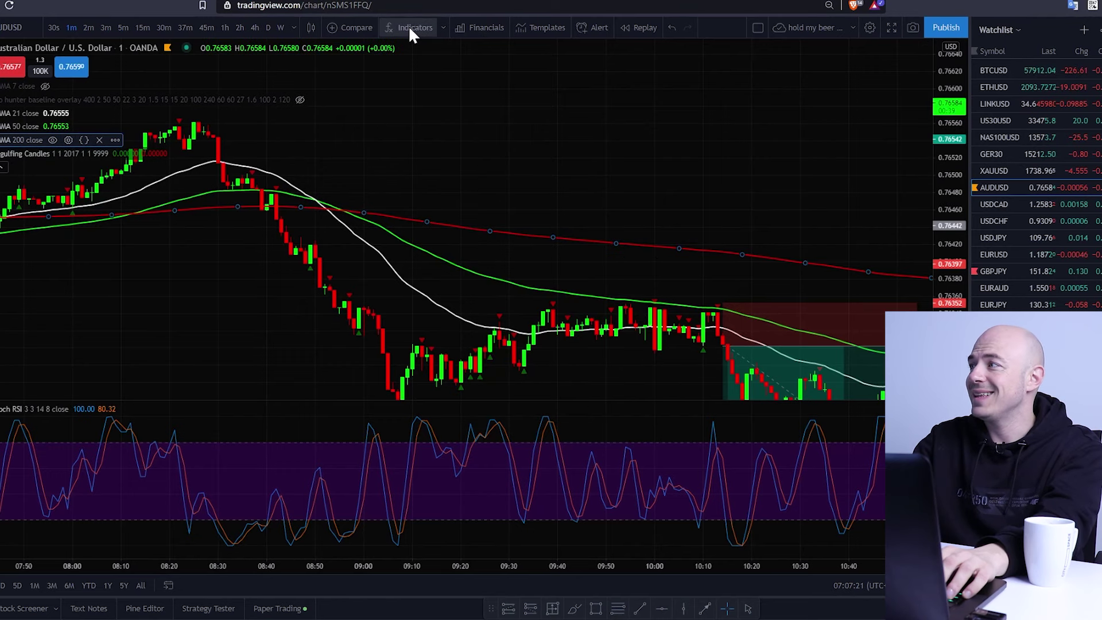
Search 'smoot', star Smoothed Moving Average, and review its inputs such as Length 200.
left_click(409, 28)
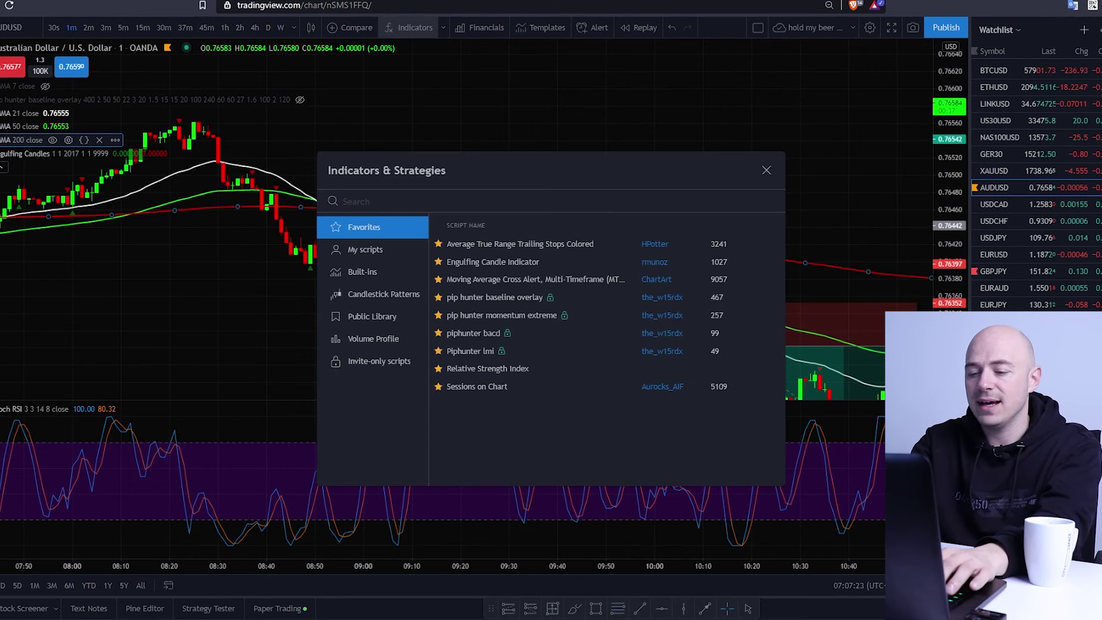
type("smoothed")
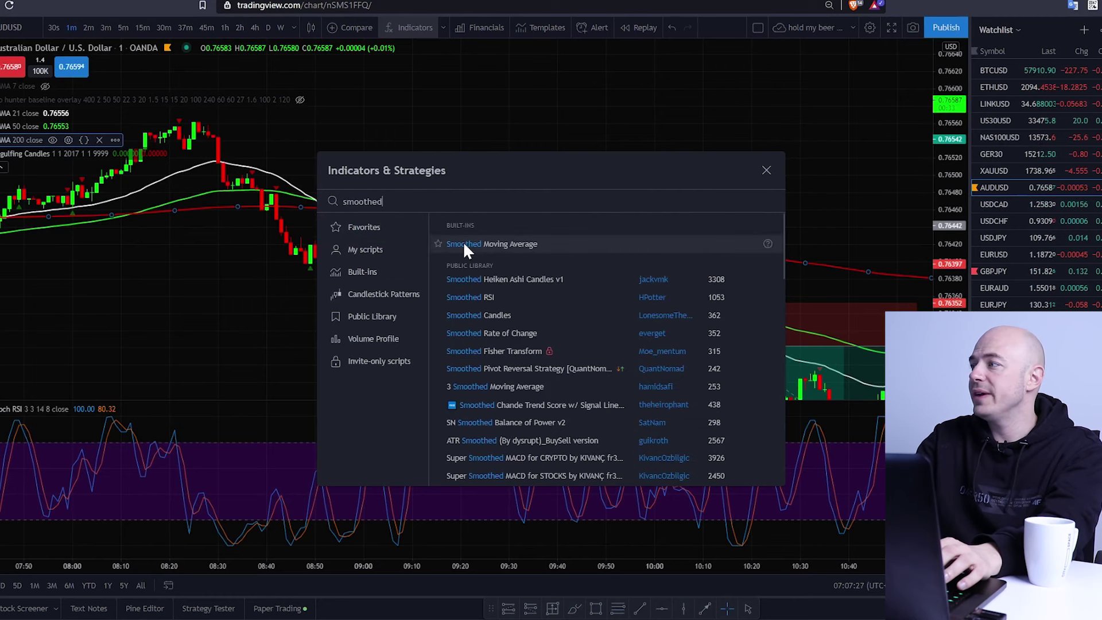
left_click(438, 241)
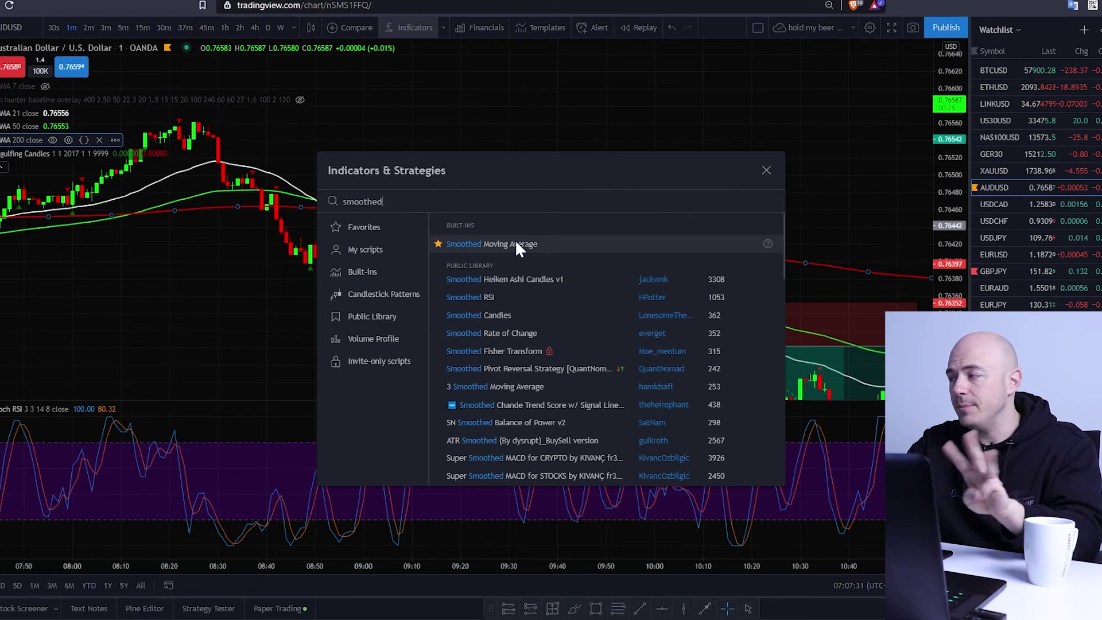
left_click(514, 241)
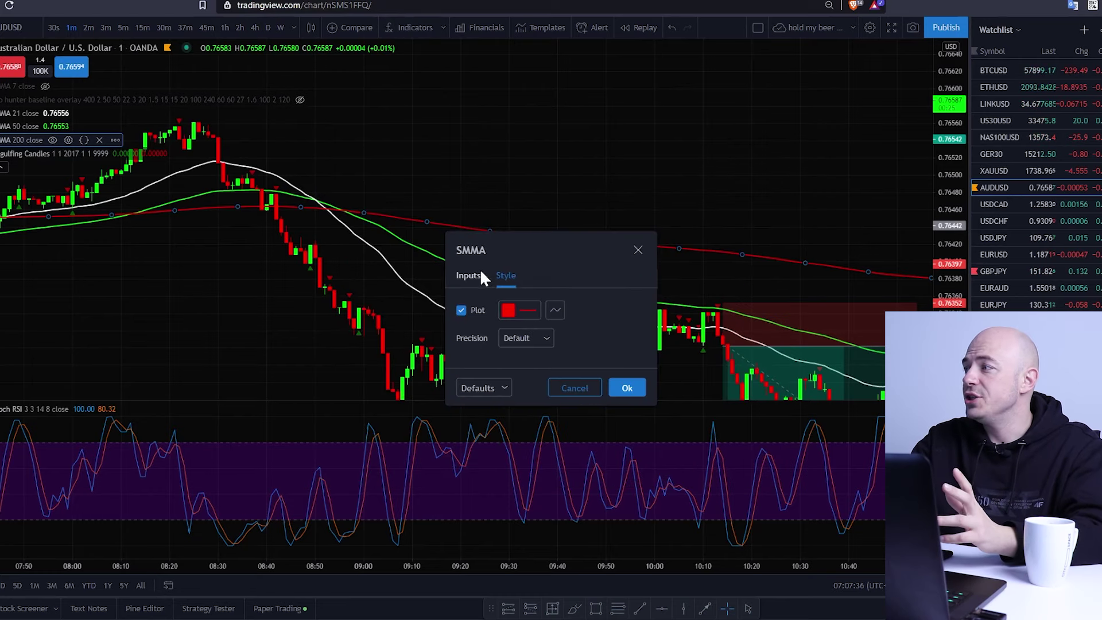
left_click(468, 275)
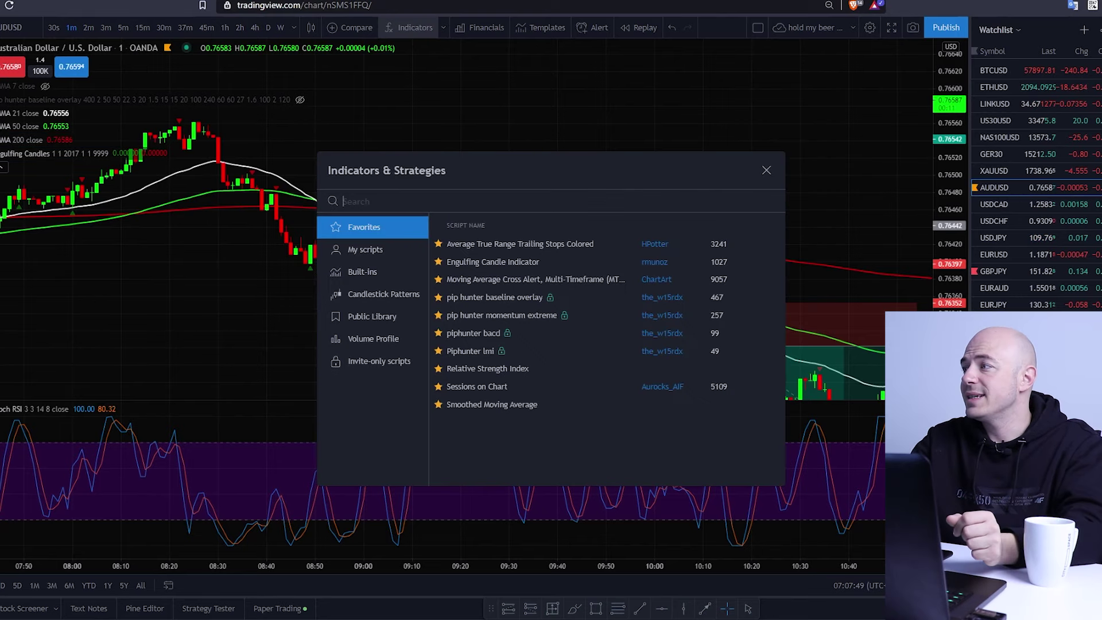
Star Stochastic RSI via 'stoch', open its settings, then search indicators for 'engulfing'.
type("stoch")
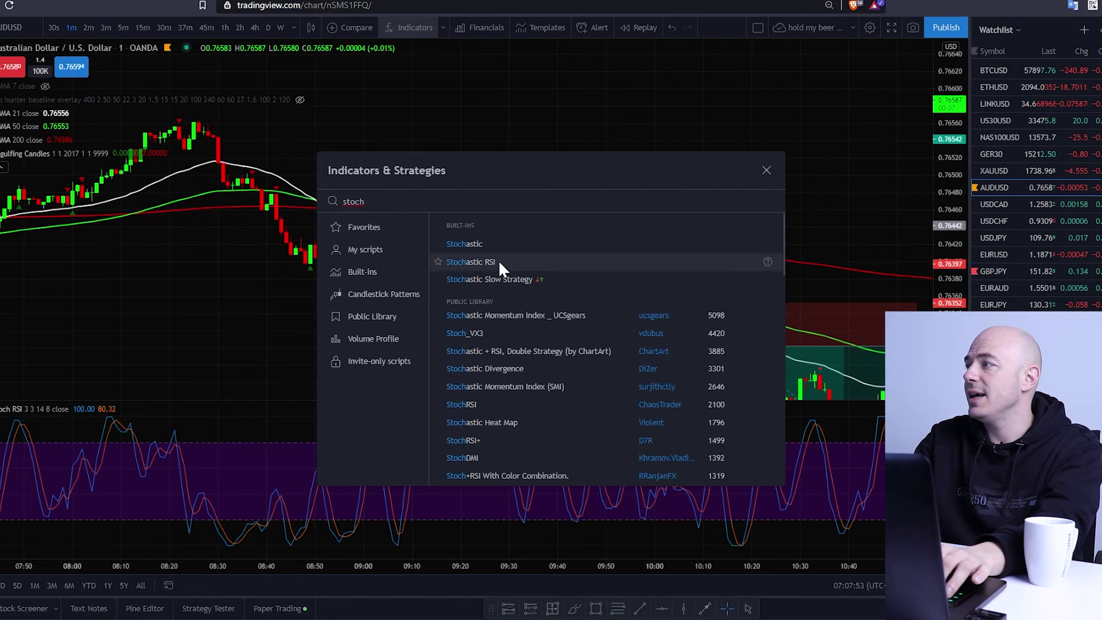
left_click(437, 261)
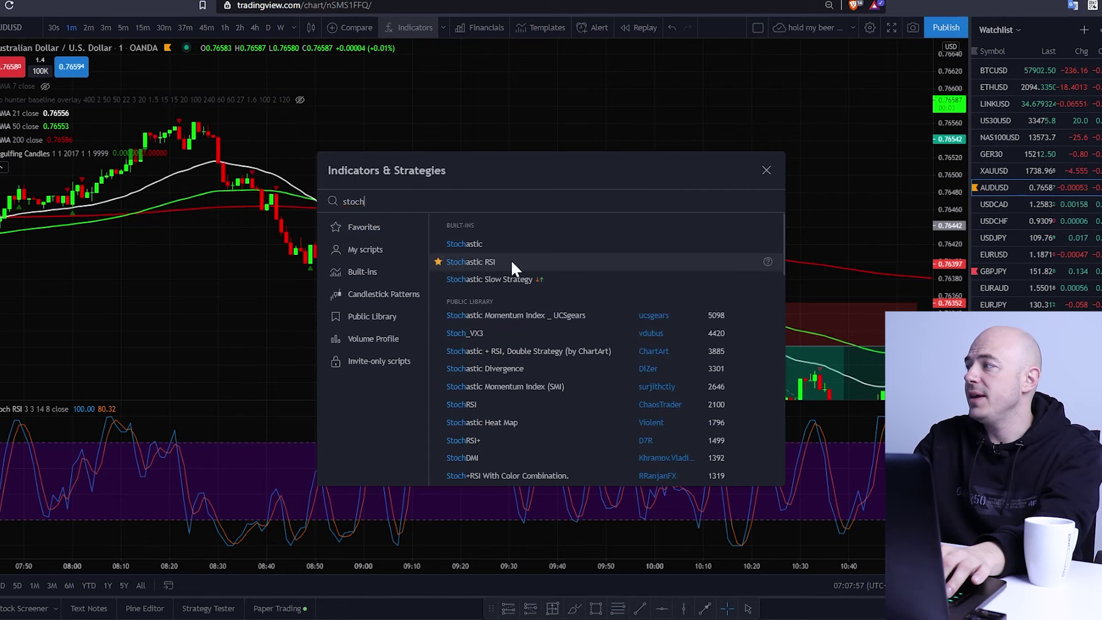
left_click(767, 170)
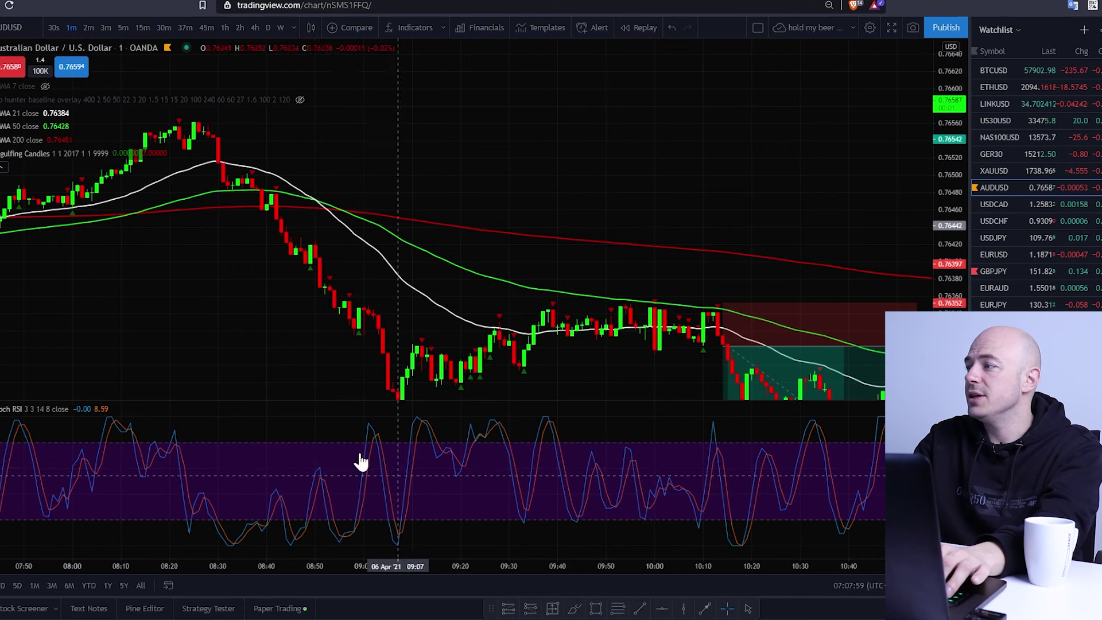
double_click(427, 479)
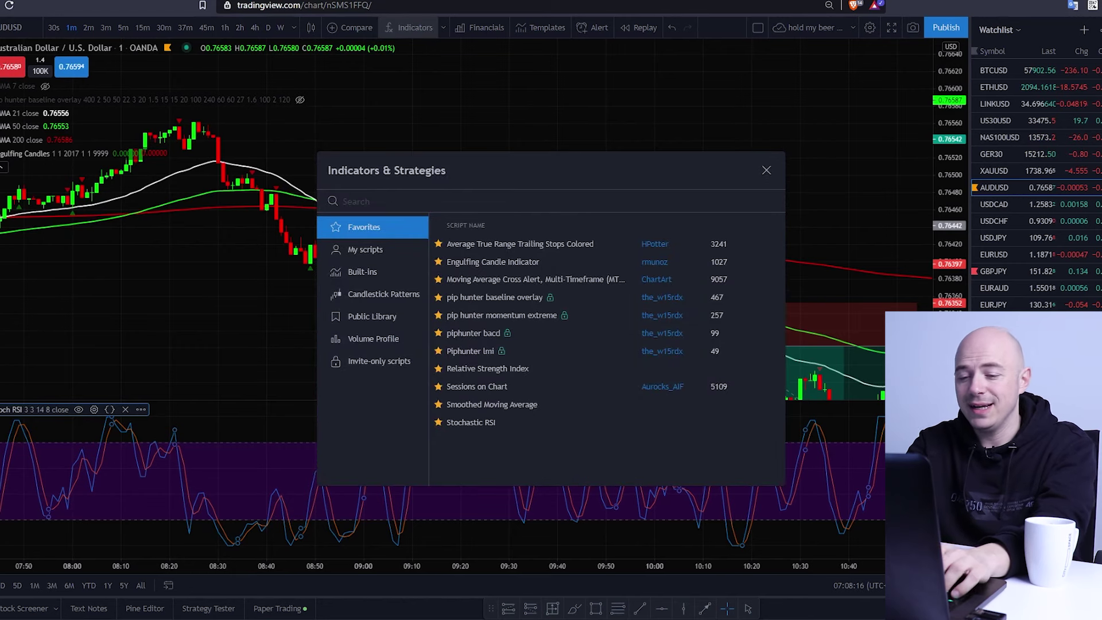
type("engulfi")
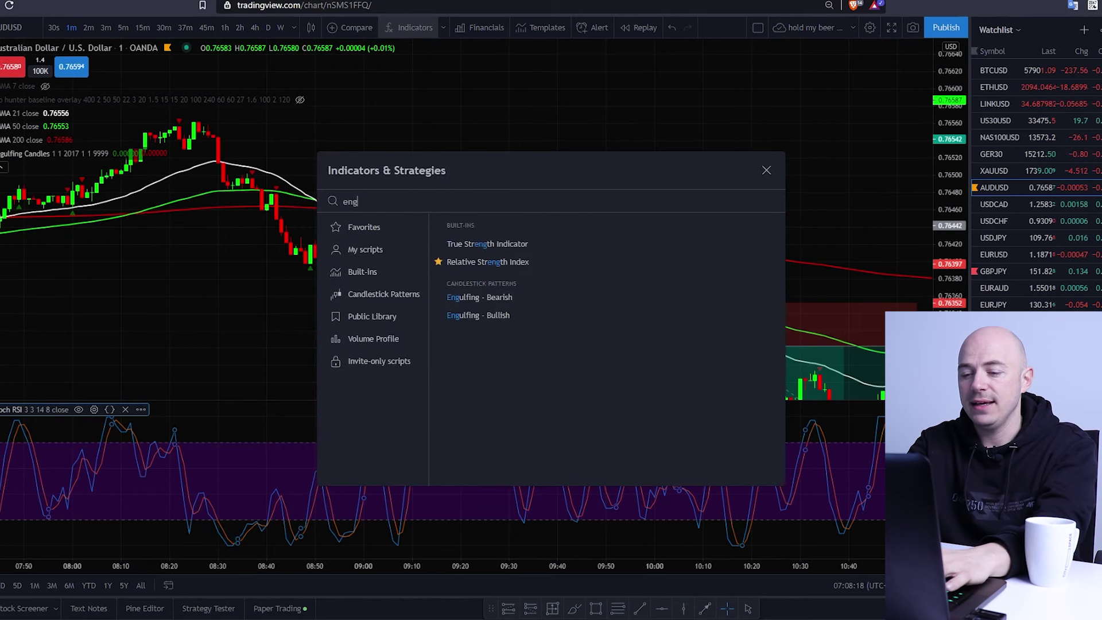
type("ng")
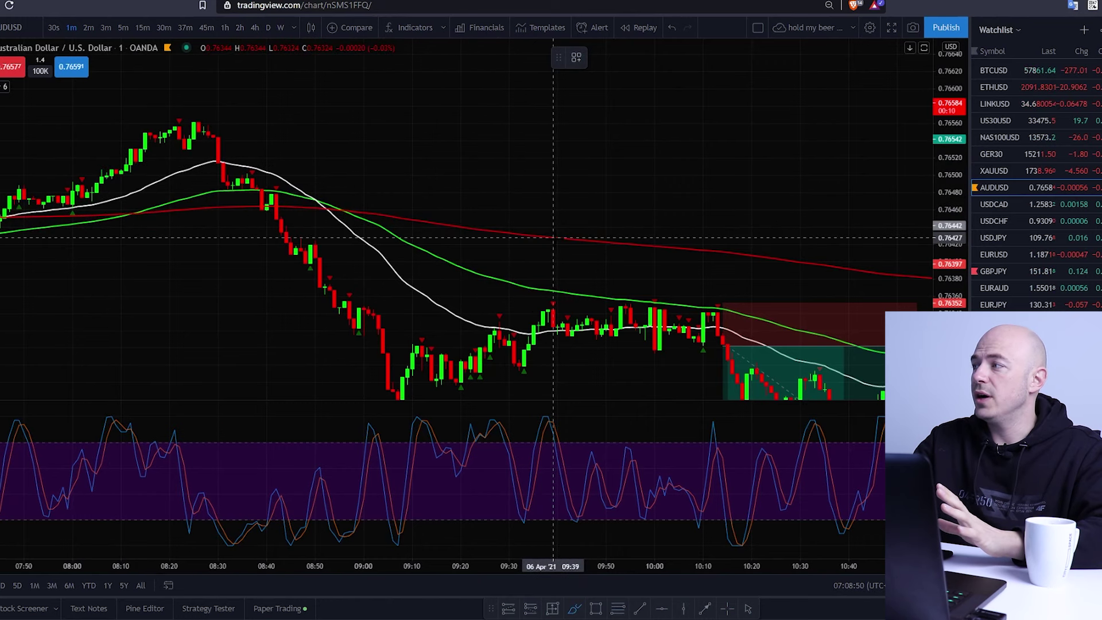
Draw a yellow up arrow above price and a down stroke near 08:30, then zoom into 08:05–09:10.
mouse_move(486, 195)
left_mouse_down()
mouse_move(483, 99)
mouse_move(532, 126)
left_mouse_up()
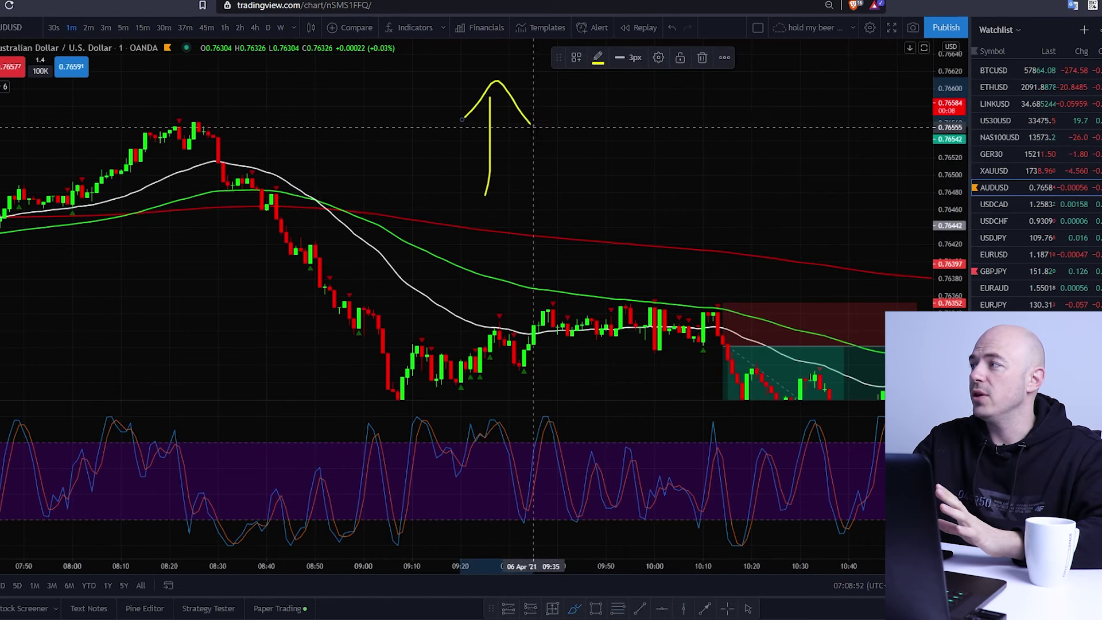
mouse_move(208, 241)
left_mouse_down()
mouse_move(221, 355)
mouse_move(257, 299)
left_mouse_up()
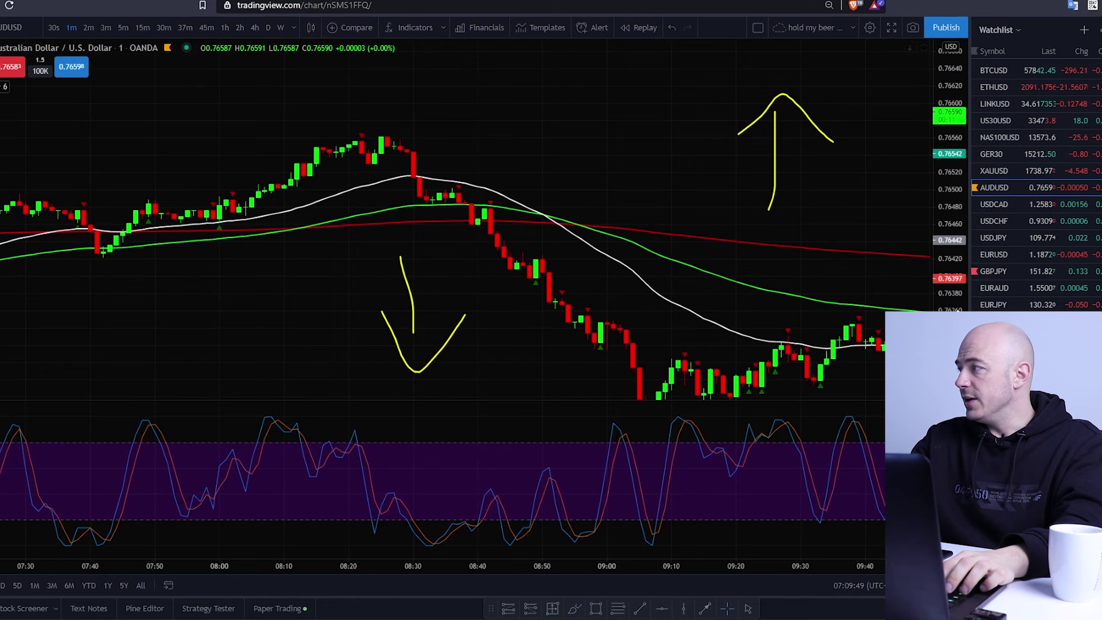
left_click_drag(951, 172, 951, 140)
scroll(523, 282, "up", 3)
left_click_drag(523, 282, 653, 293)
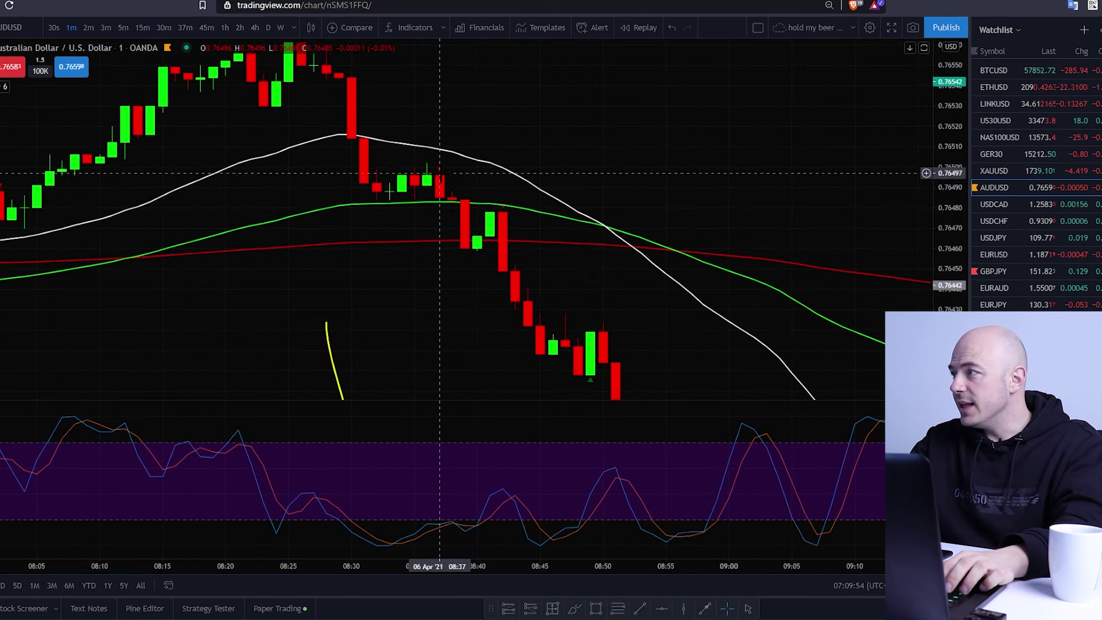
Circle an entry candle in yellow, then draw and undo short yellow marks by the falling candles.
scroll(280, 253, "left", 5)
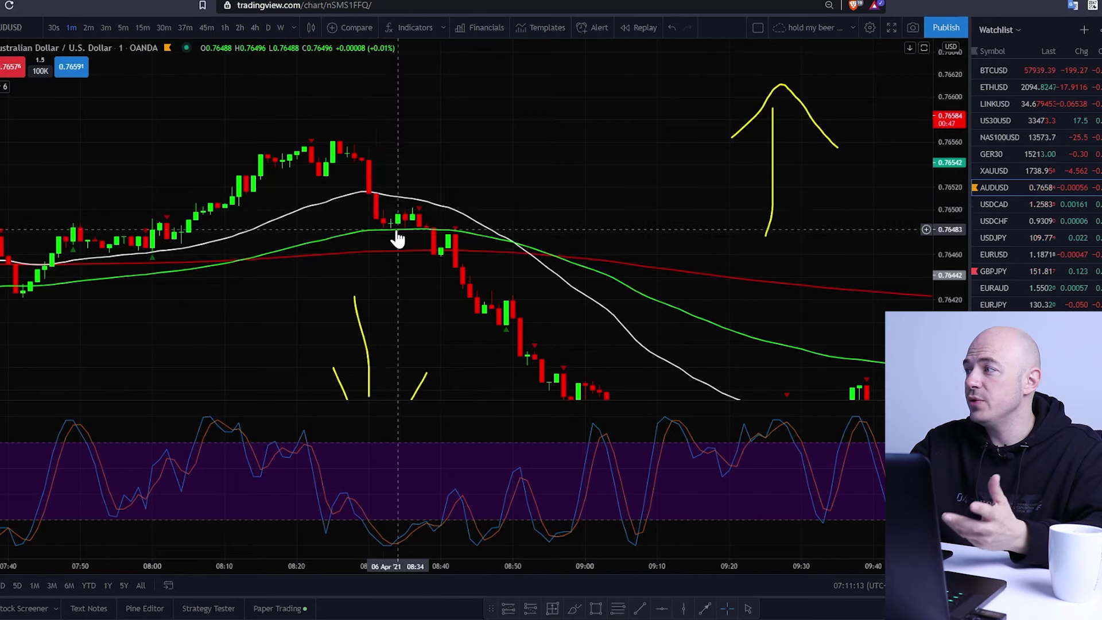
scroll(362, 248, "up", 5)
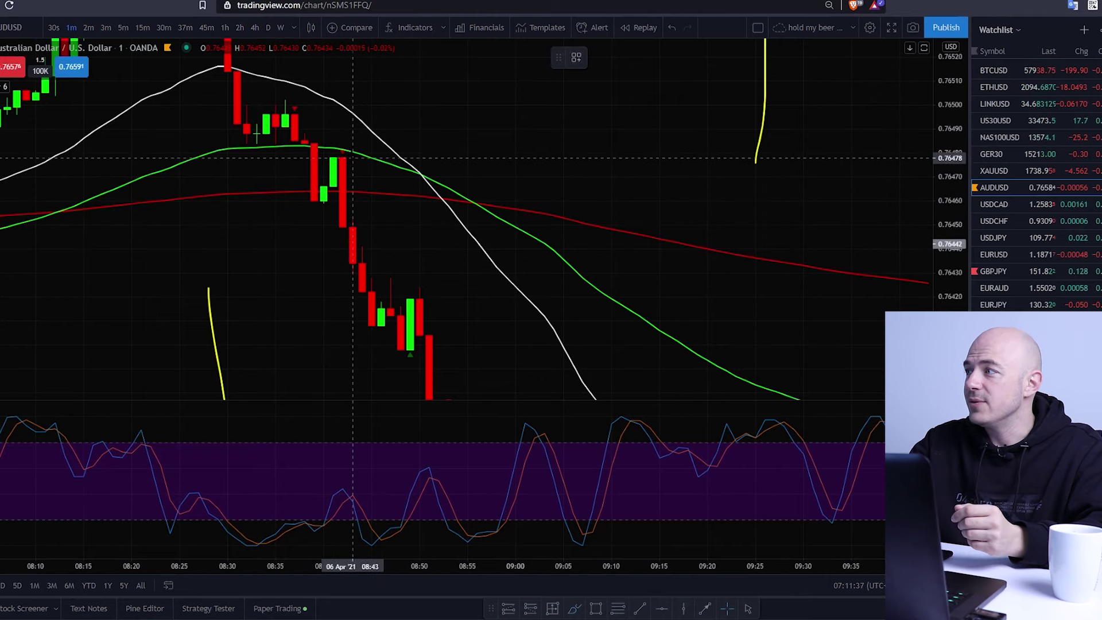
left_click_drag(348, 147, 352, 153)
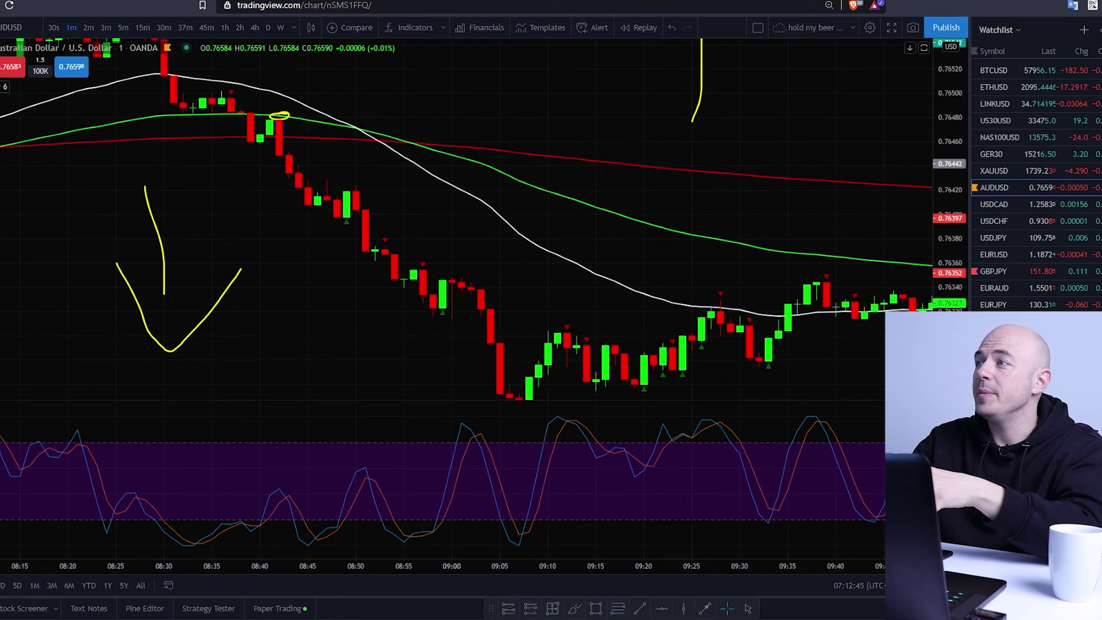
left_click_drag(244, 149, 298, 149)
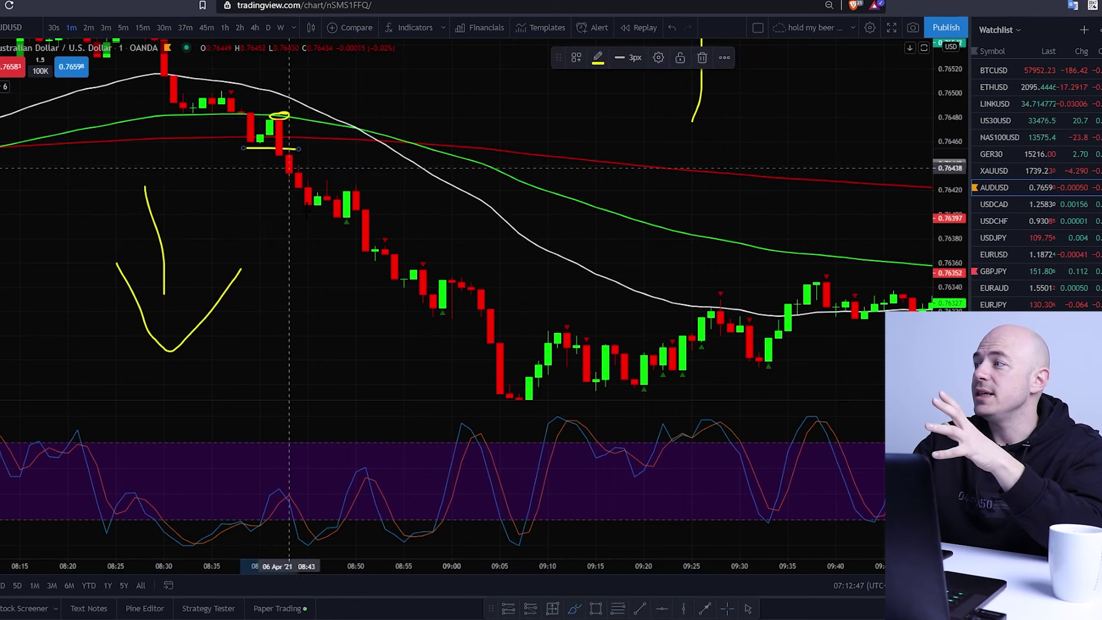
left_click_drag(310, 225, 348, 225)
mouse_move(348, 289)
left_mouse_down()
mouse_move(405, 296)
mouse_move(453, 325)
left_mouse_up()
left_click_drag(384, 241, 405, 241)
left_click_drag(349, 179, 376, 179)
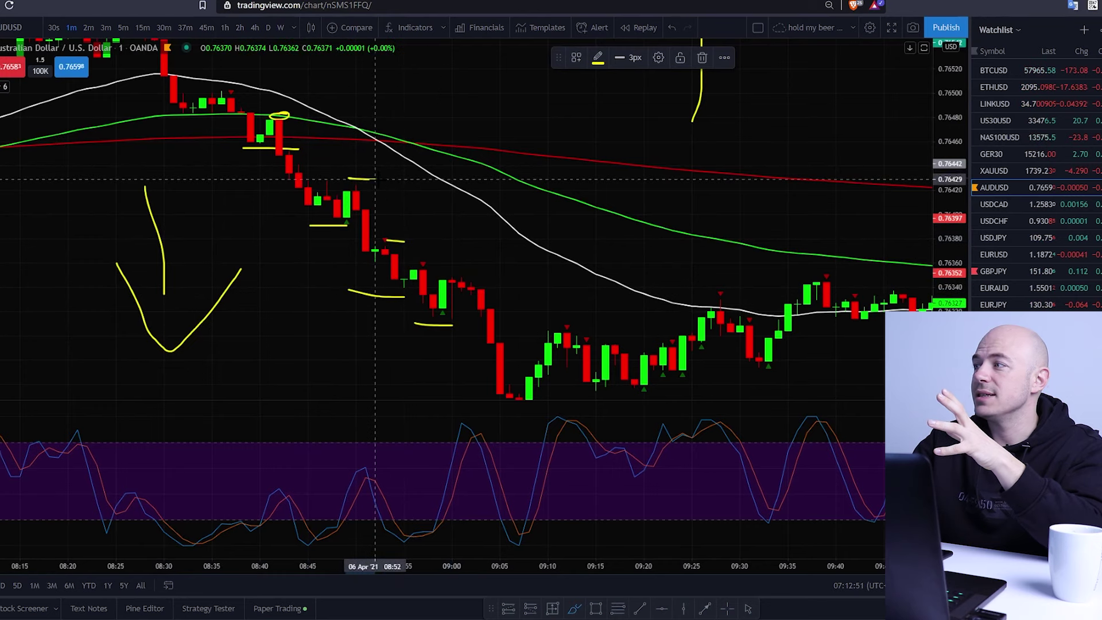
key("ctrl+z")
key("ctrl+z")
key("ctrl+z")
key("ctrl+z")
key("ctrl+z")
key("ctrl+z")
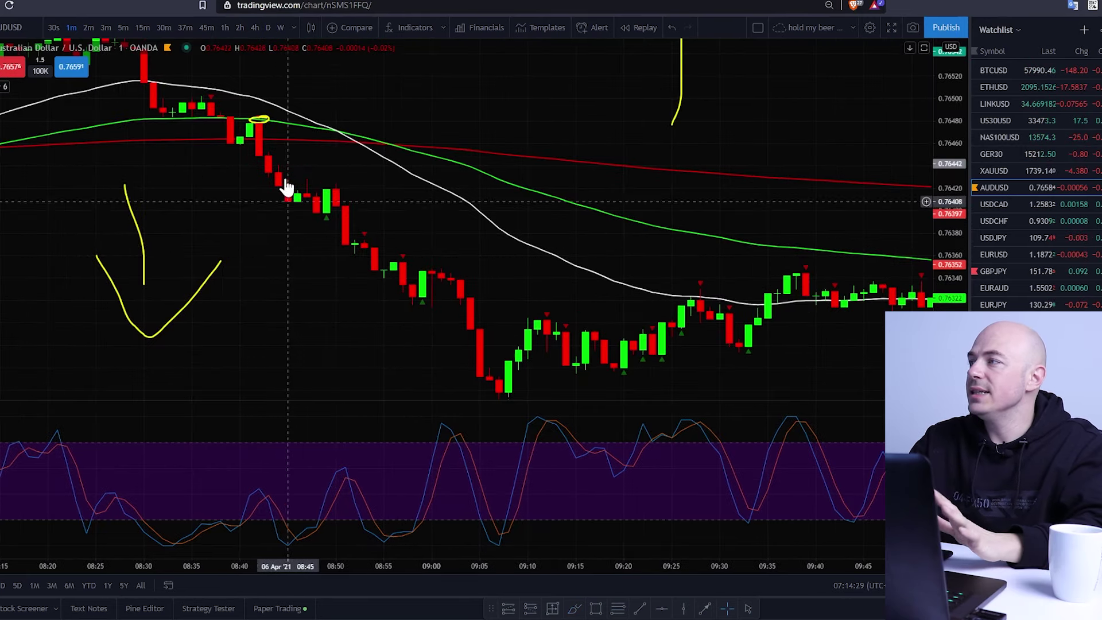
With the freehand brush, circle two pullback candles and draw a yellow downward arrow.
key("alt+b")
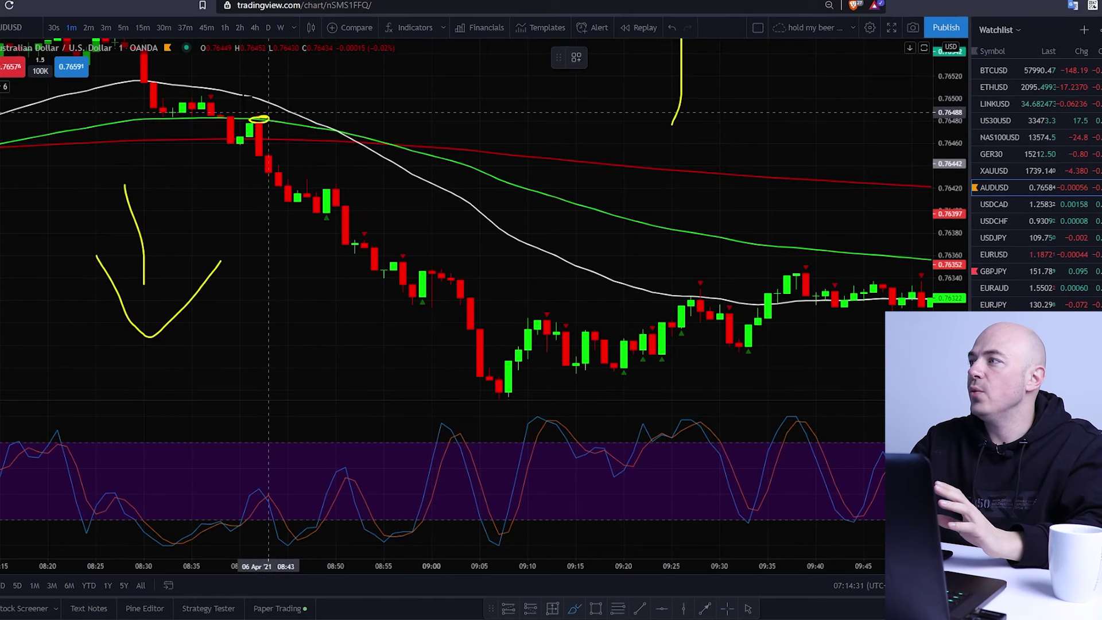
left_click_drag(211, 81, 203, 102)
mouse_move(372, 225)
left_mouse_down()
mouse_move(392, 249)
mouse_move(411, 248)
left_mouse_up()
left_click_drag(164, 150, 368, 313)
mouse_move(269, 195)
left_mouse_down()
mouse_move(322, 258)
mouse_move(307, 298)
left_mouse_up()
Undo the yellow circles and arrow, then measure the five-bar and four-bar price drops.
key("ctrl+z")
key("ctrl+z")
key("ctrl+z")
key("ctrl+z")
key("ctrl+z")
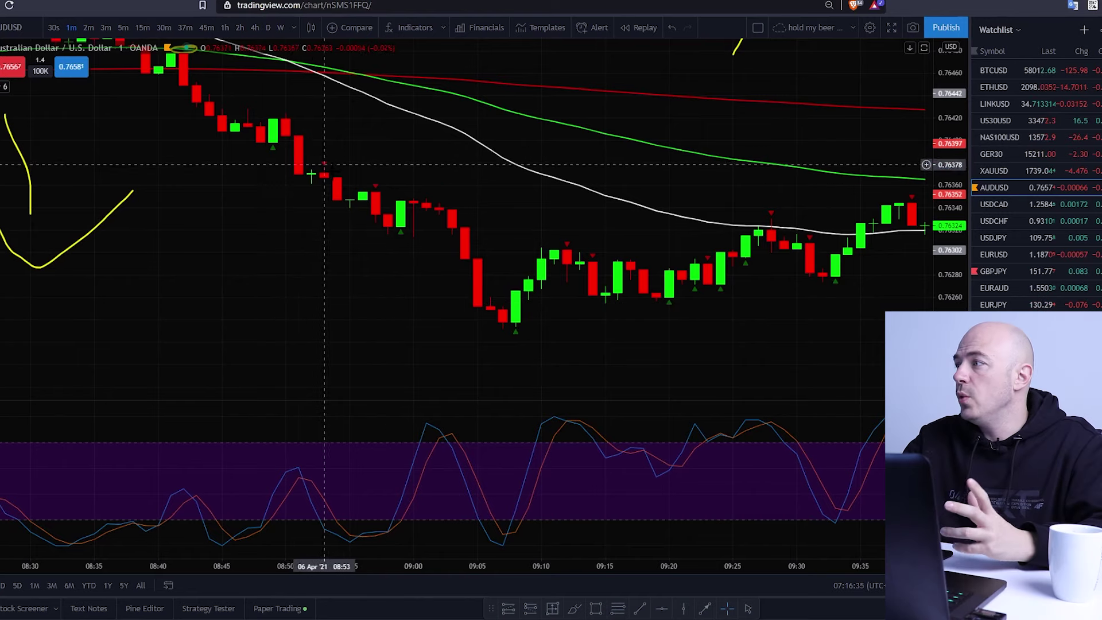
left_click_drag(324, 179, 388, 235)
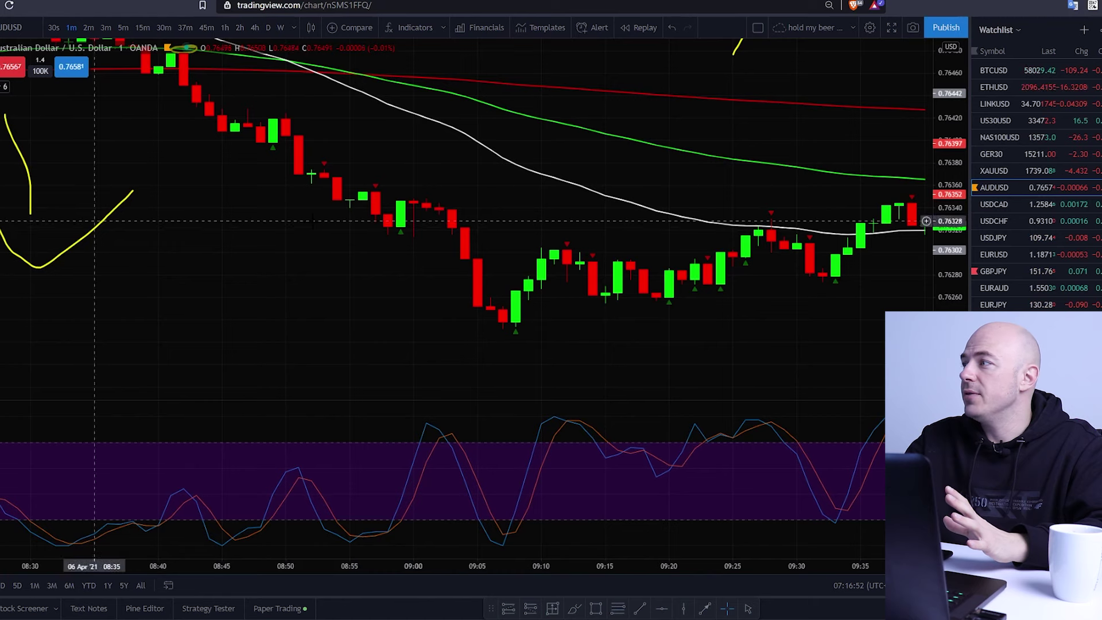
left_click_drag(376, 214, 465, 273)
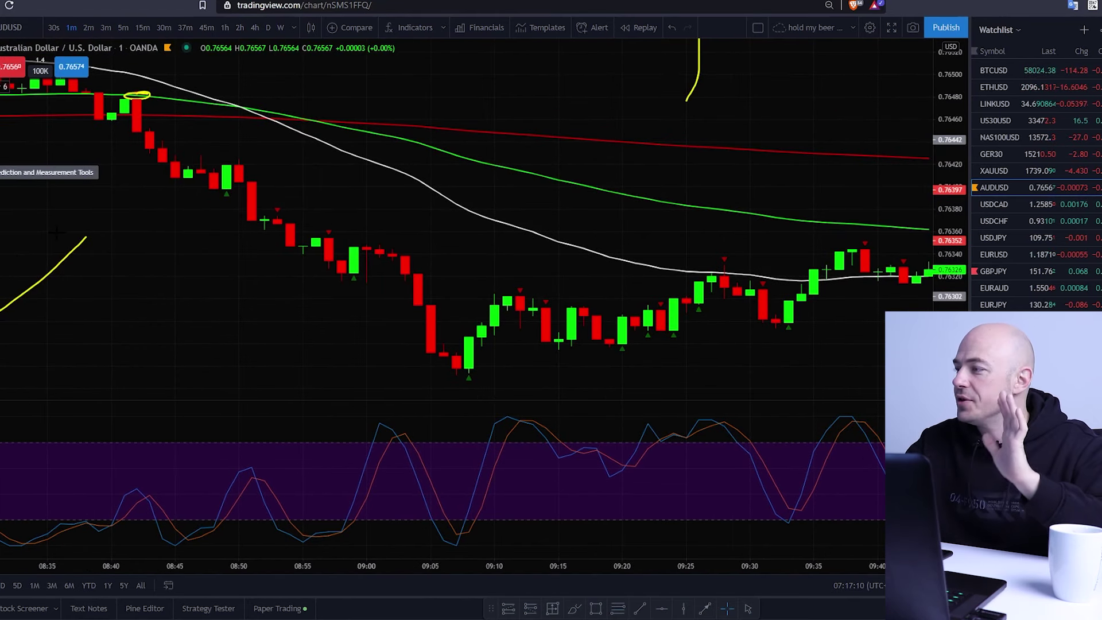
Place a short position at the entry candle with its target 0.00050 below entry.
left_click(530, 608)
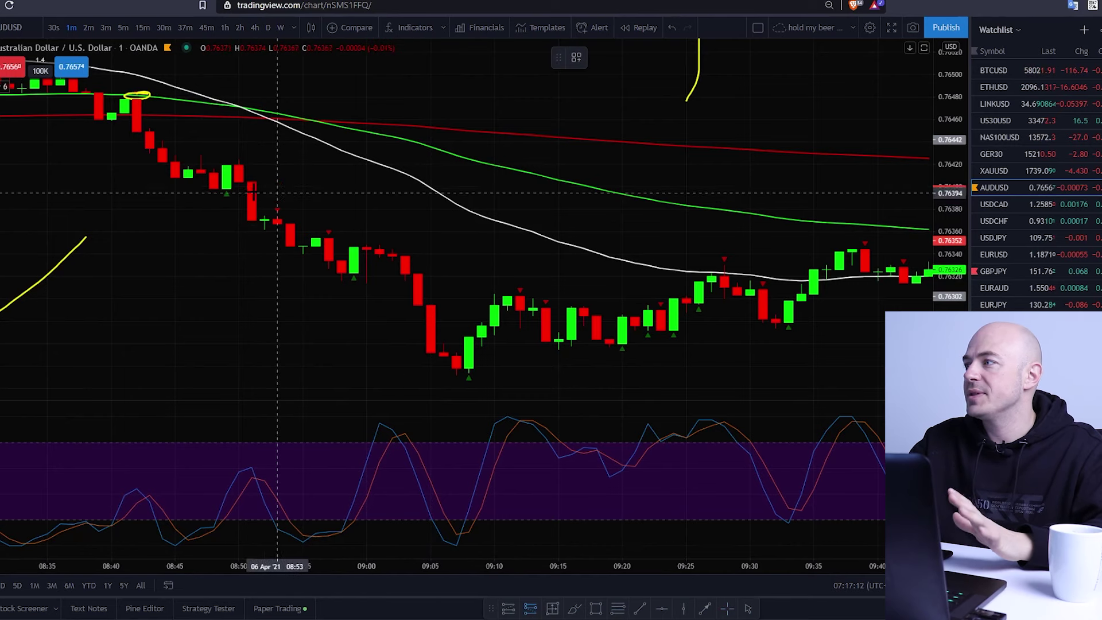
left_click(277, 224)
mouse_move(275, 294)
left_mouse_down()
mouse_move(276, 285)
mouse_move(201, 277)
left_mouse_up()
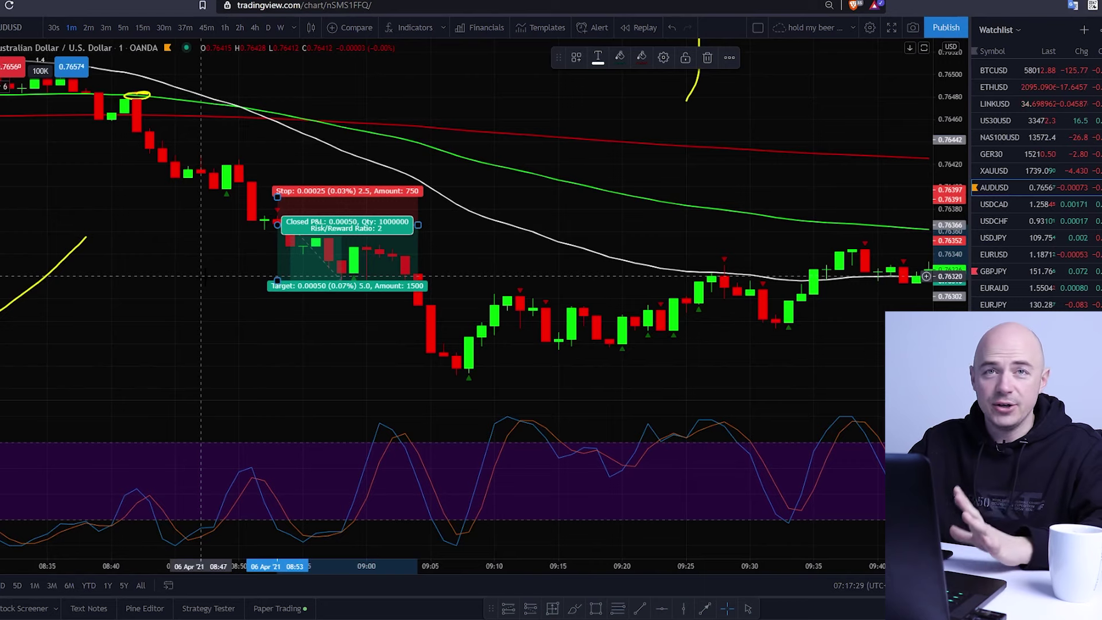
left_click(201, 277)
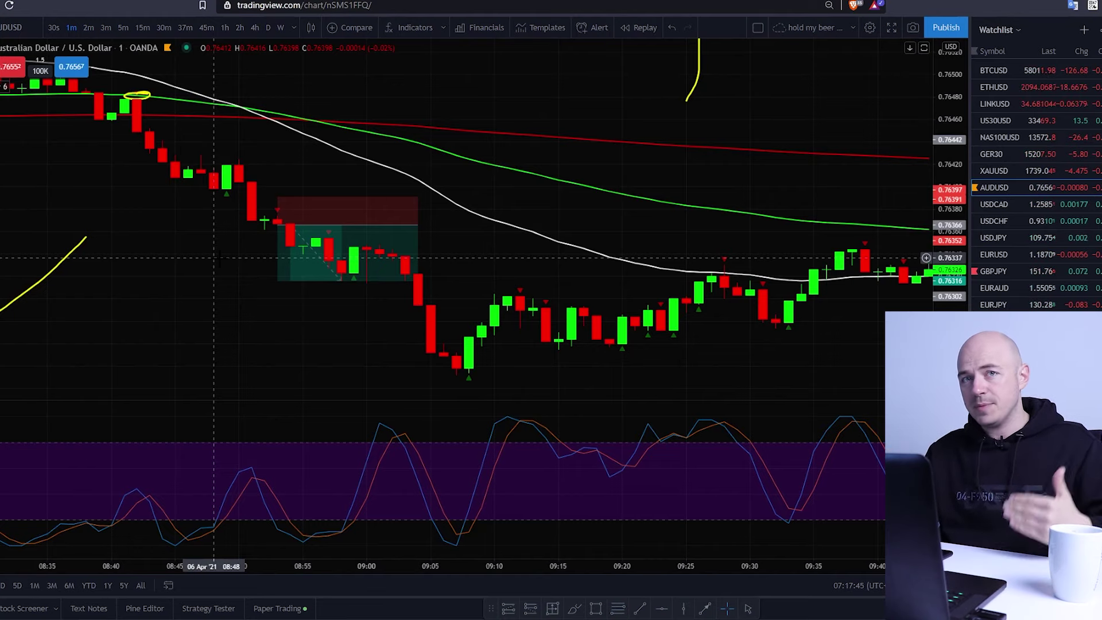
Move the trade's stop level and shift the short position onto the later entry candle.
left_click(279, 198)
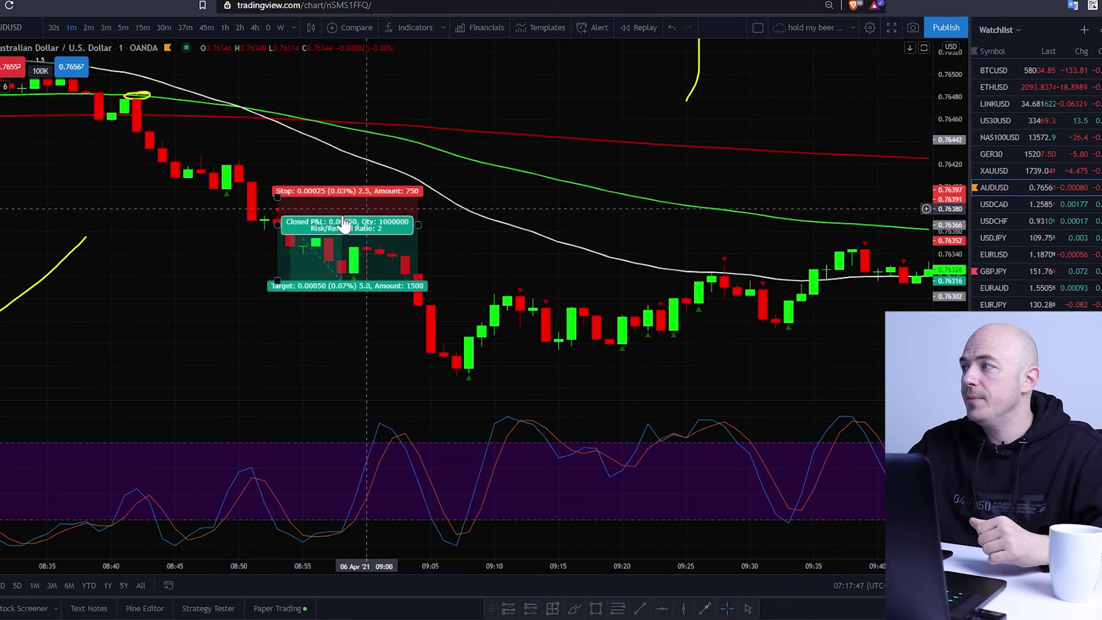
left_click_drag(279, 197, 280, 169)
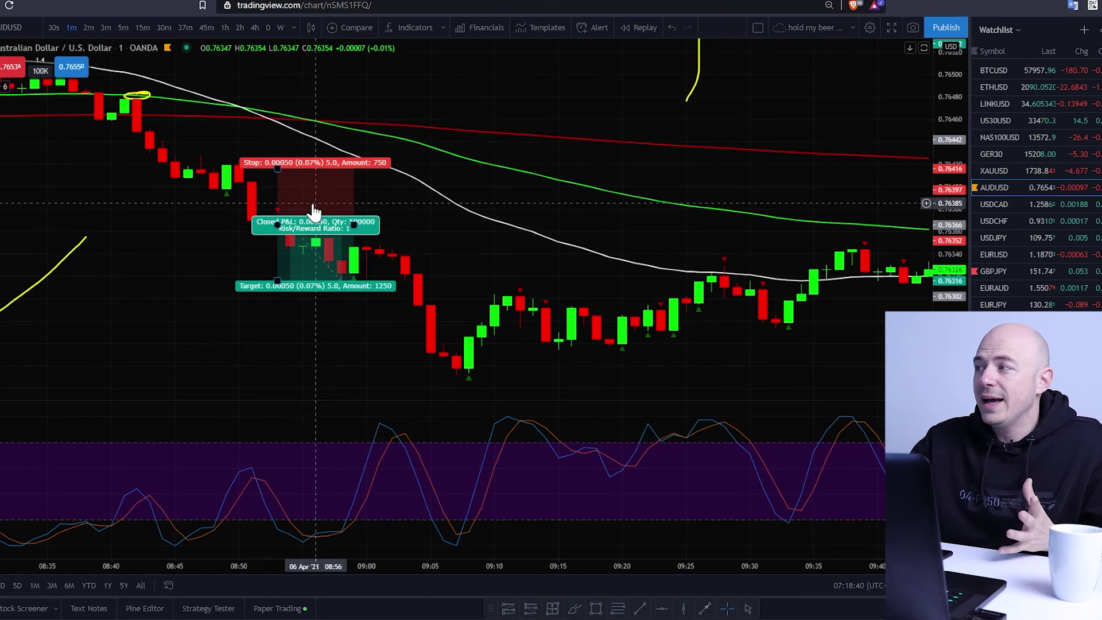
mouse_move(315, 213)
left_mouse_down()
mouse_move(401, 216)
mouse_move(445, 240)
mouse_move(344, 264)
mouse_move(364, 254)
mouse_move(413, 267)
mouse_move(364, 221)
mouse_move(370, 249)
left_mouse_up()
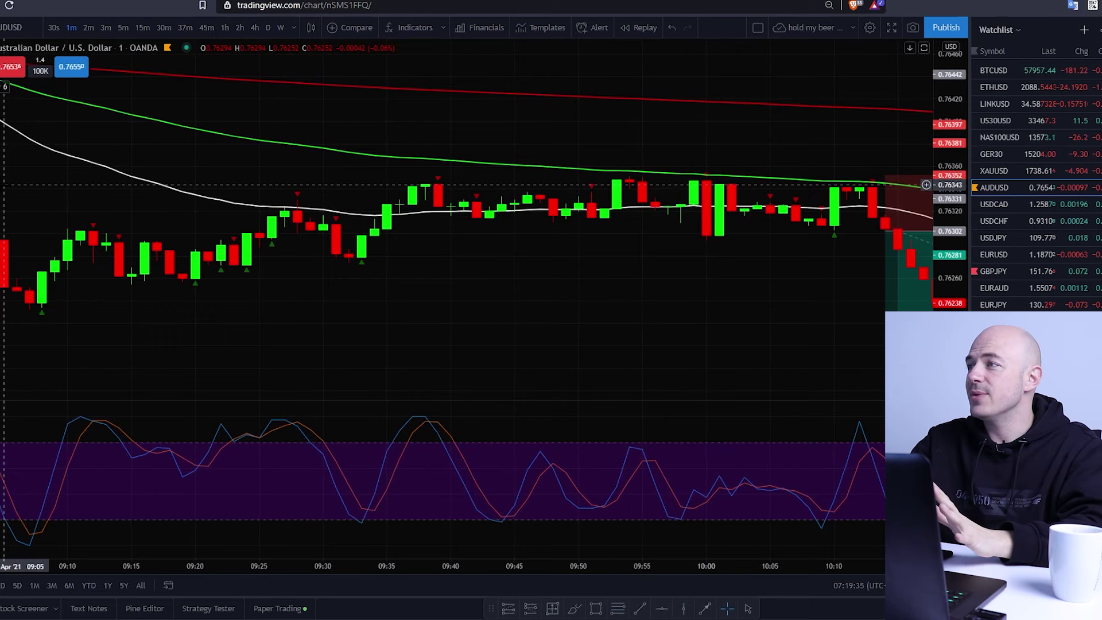
Measure from the 09:08 low across the range, trimming it to about 0.00106 over 65 bars.
mouse_move(41, 304)
left_mouse_down()
mouse_move(696, 242)
mouse_move(846, 183)
mouse_move(884, 188)
left_mouse_up()
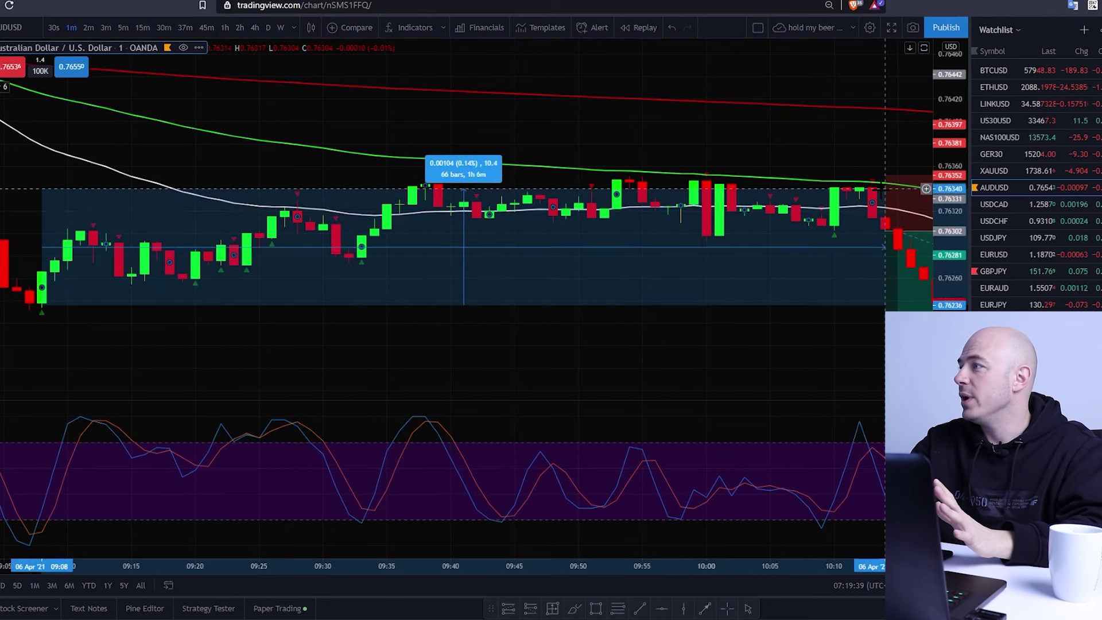
left_click_drag(884, 188, 872, 186)
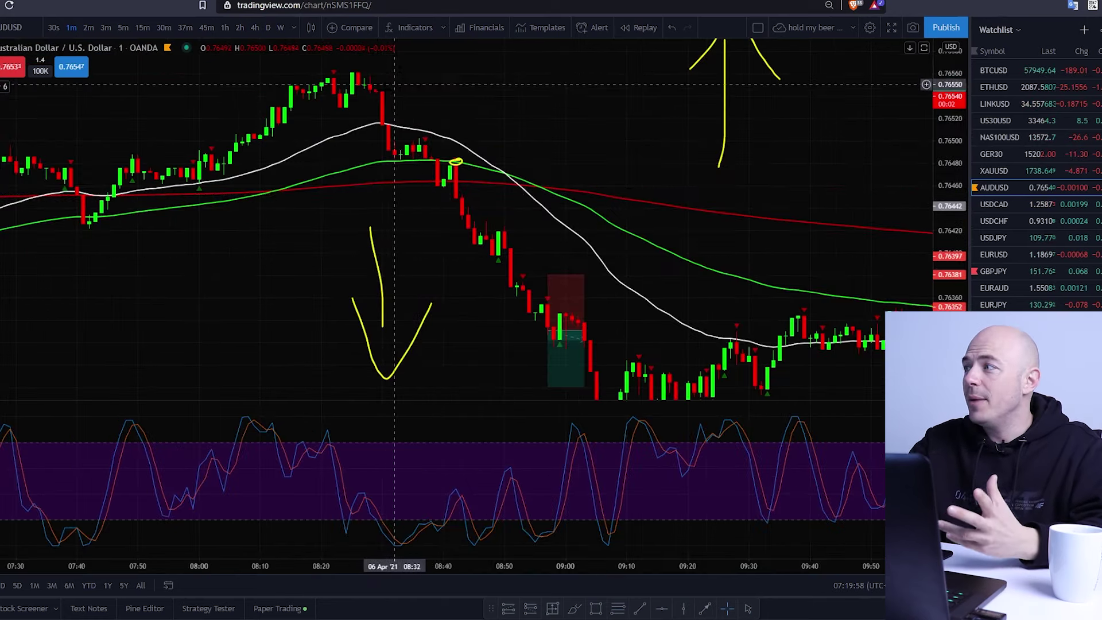
left_click_drag(455, 169, 360, 101)
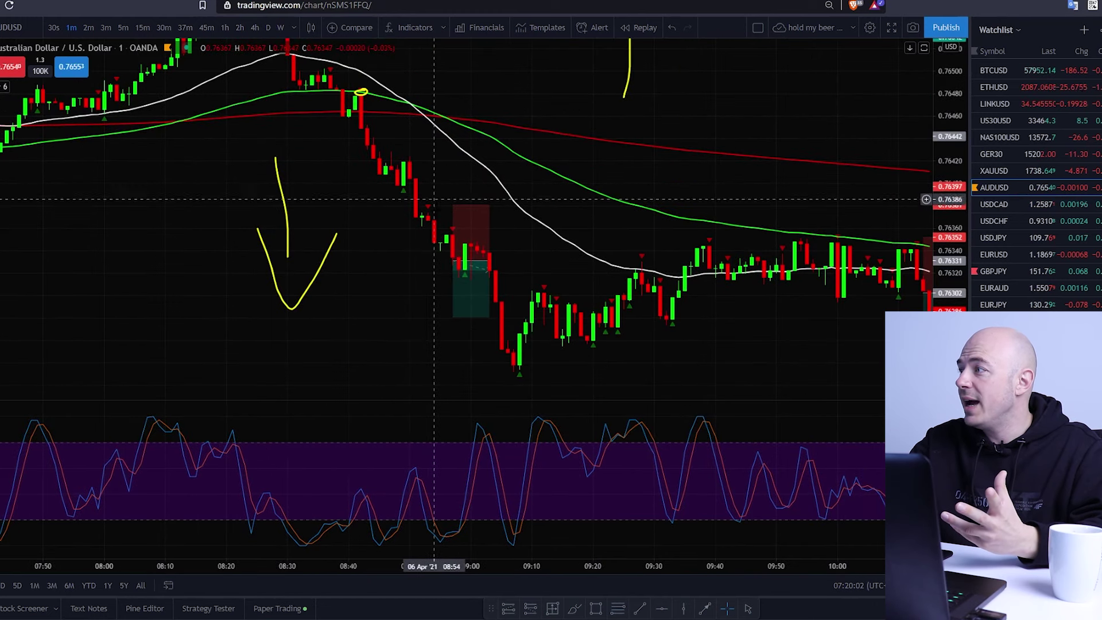
left_click_drag(380, 205, 422, 277)
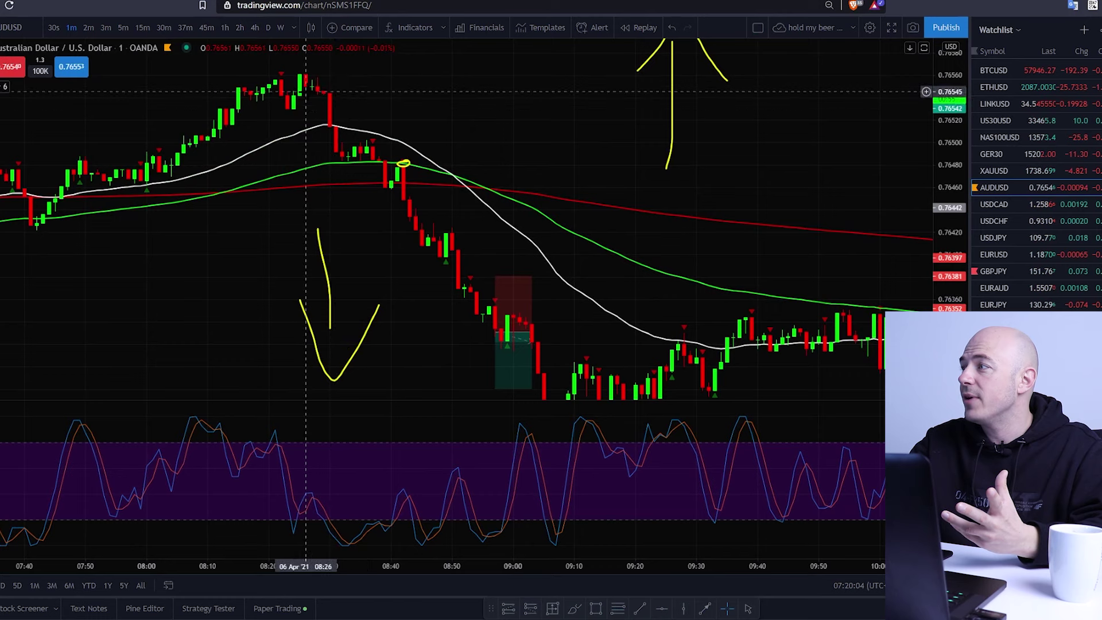
left_click_drag(422, 283, 337, 212)
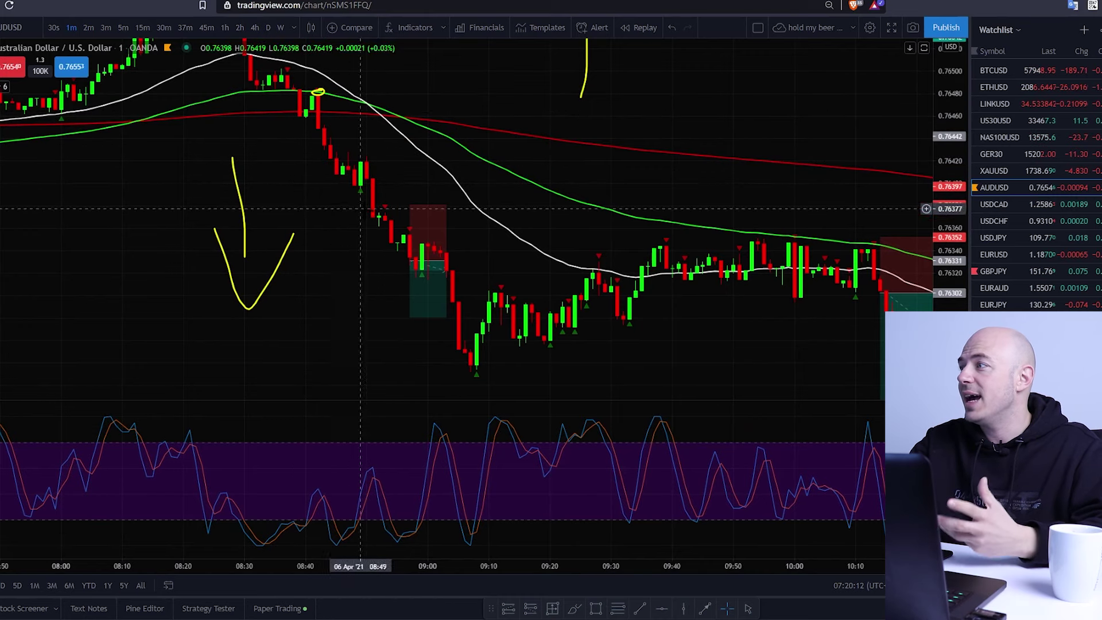
left_click_drag(221, 79, 273, 164)
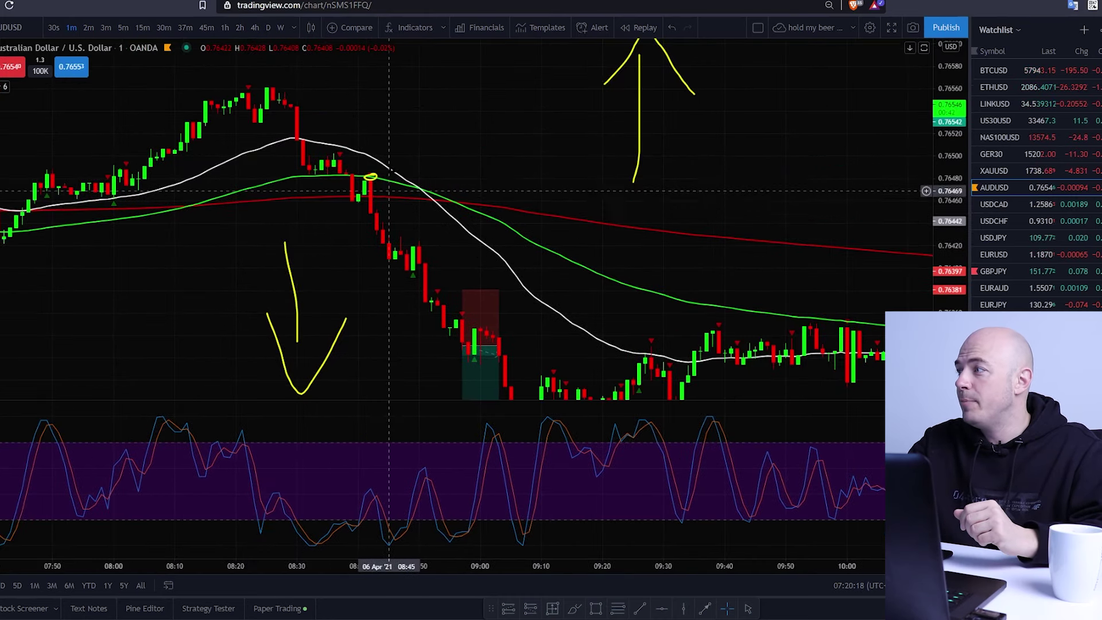
left_click_drag(396, 279, 293, 185)
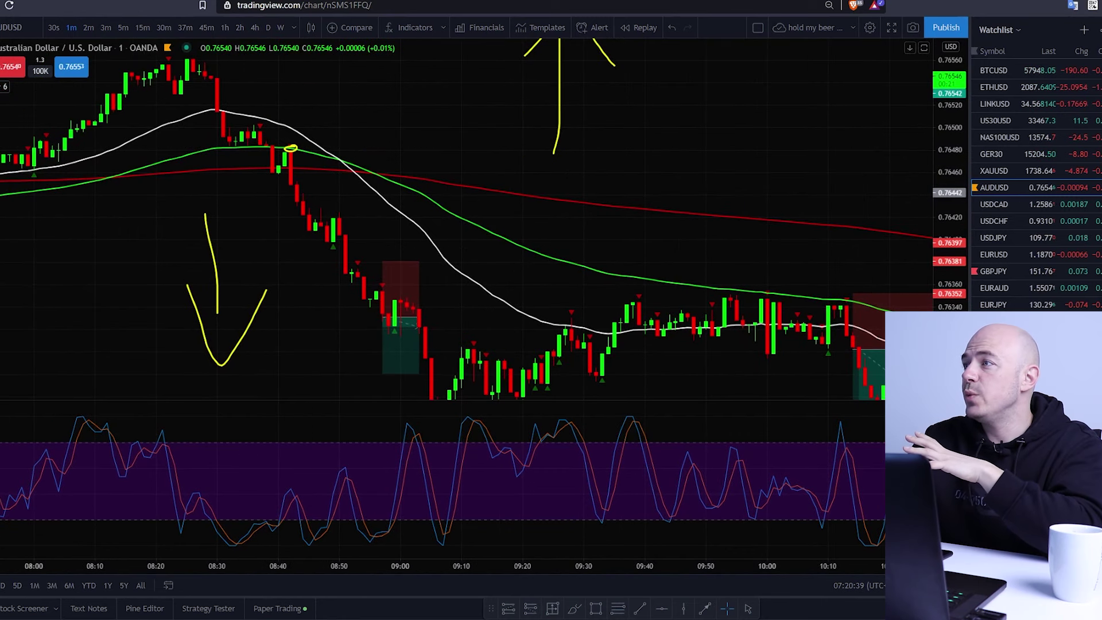
Circle two groups of pullback candles in yellow, then measure the 26-bar drop from 08:37 to 09:03.
left_click_drag(261, 121, 293, 144)
mouse_move(363, 255)
left_mouse_down()
mouse_move(344, 261)
mouse_move(362, 256)
mouse_move(384, 276)
left_mouse_up()
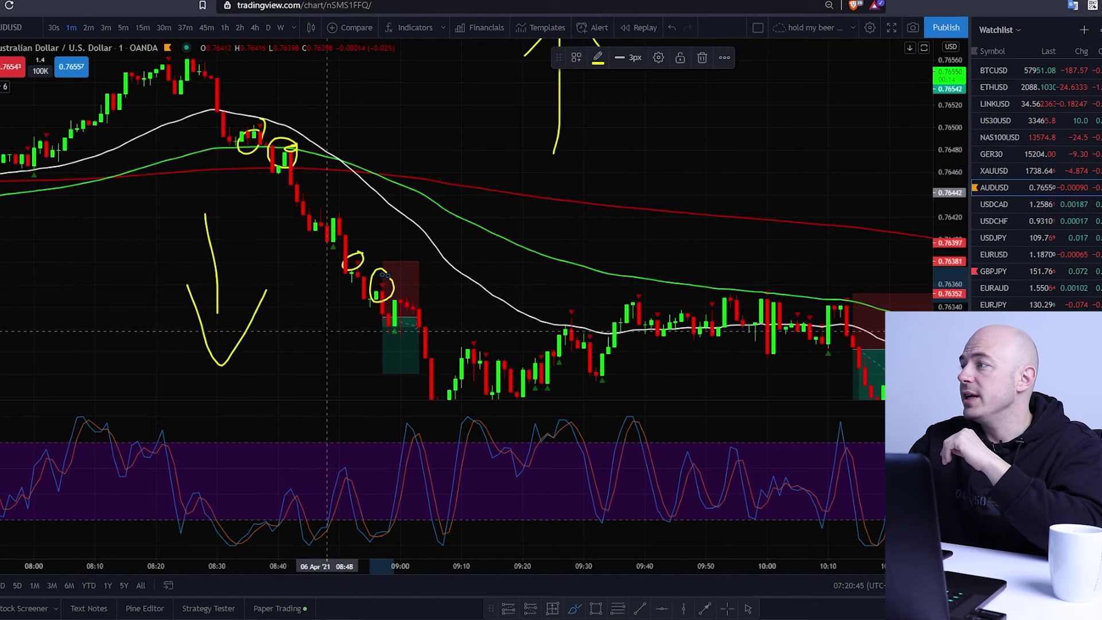
left_click_drag(273, 221, 193, 129)
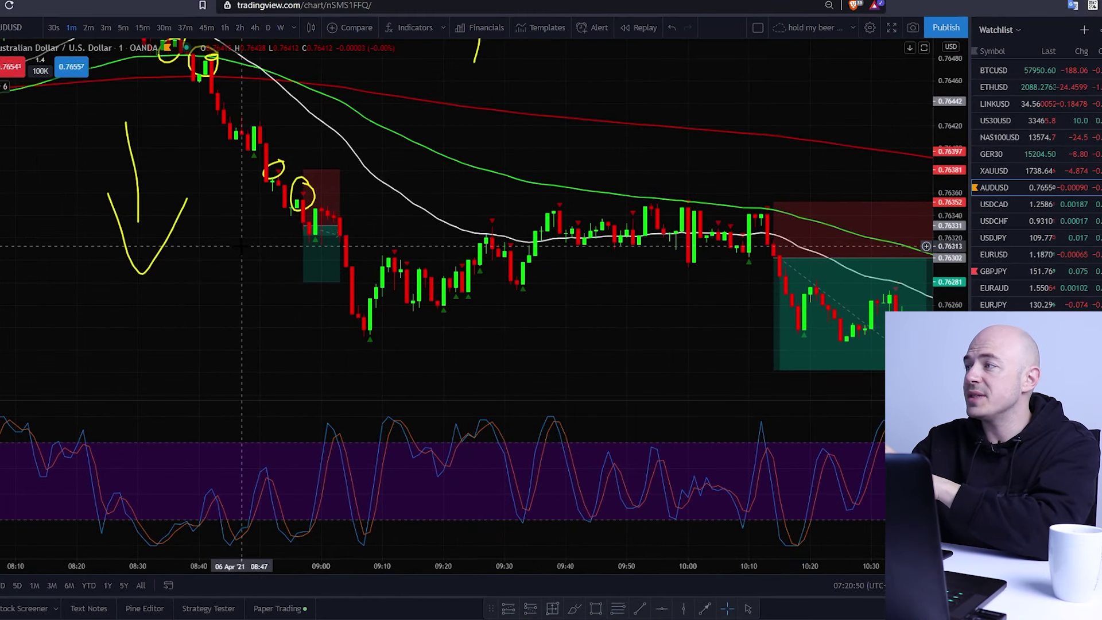
left_click_drag(242, 247, 251, 291)
left_click(191, 101, "shift")
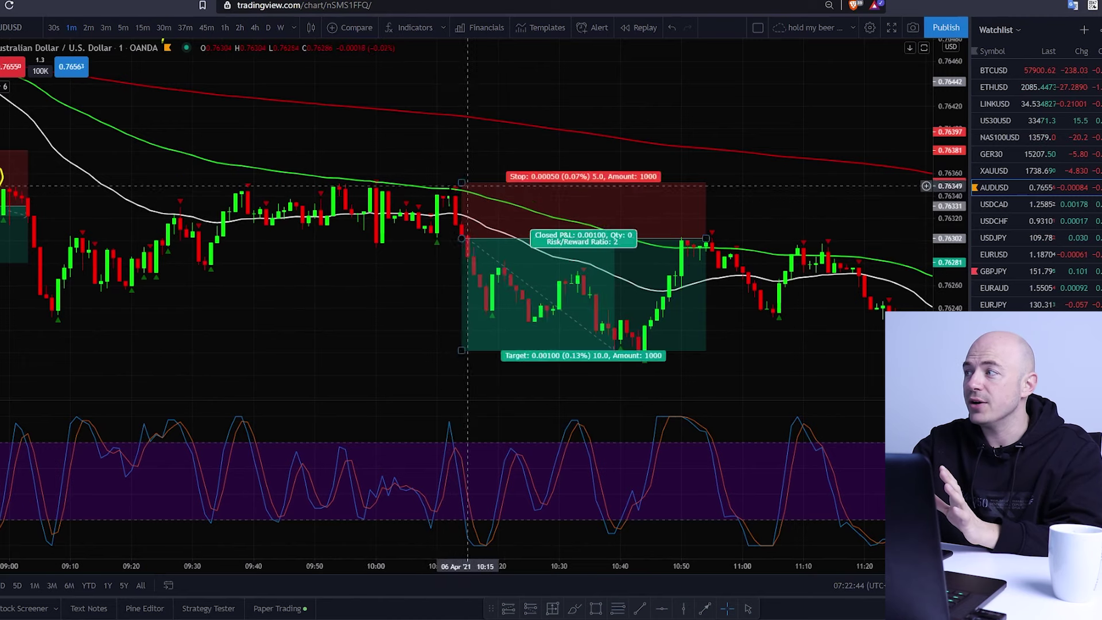
Pan the chart past the 10:15 short trade to the 12:10–14:30 afternoon rise.
left_click_drag(477, 207, 239, 304)
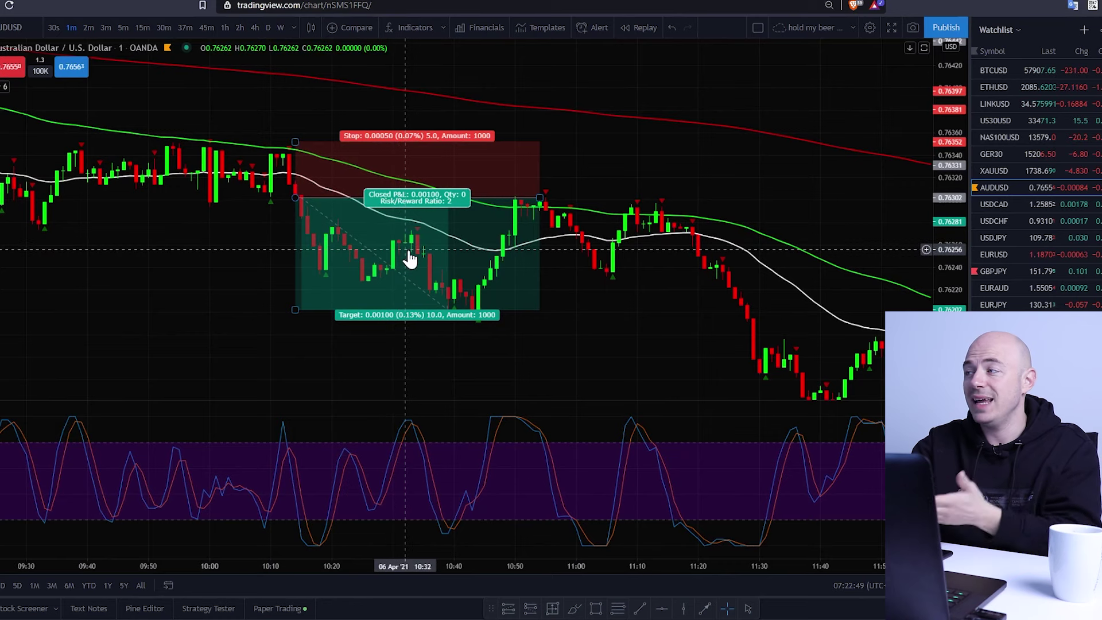
left_click_drag(414, 263, 191, 200)
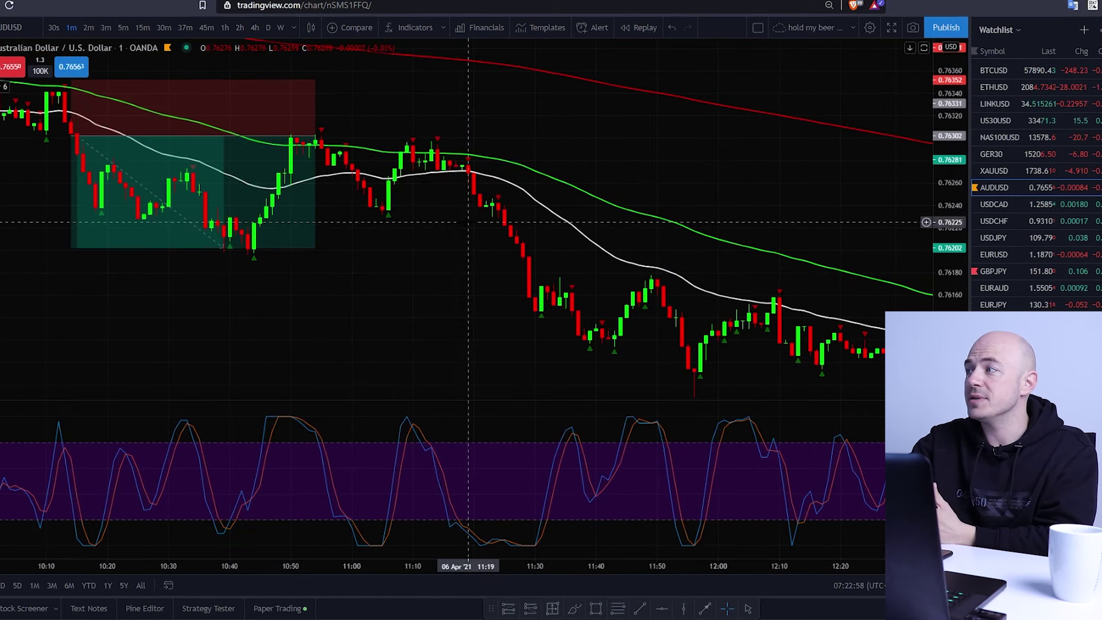
left_click_drag(434, 178, 302, 128)
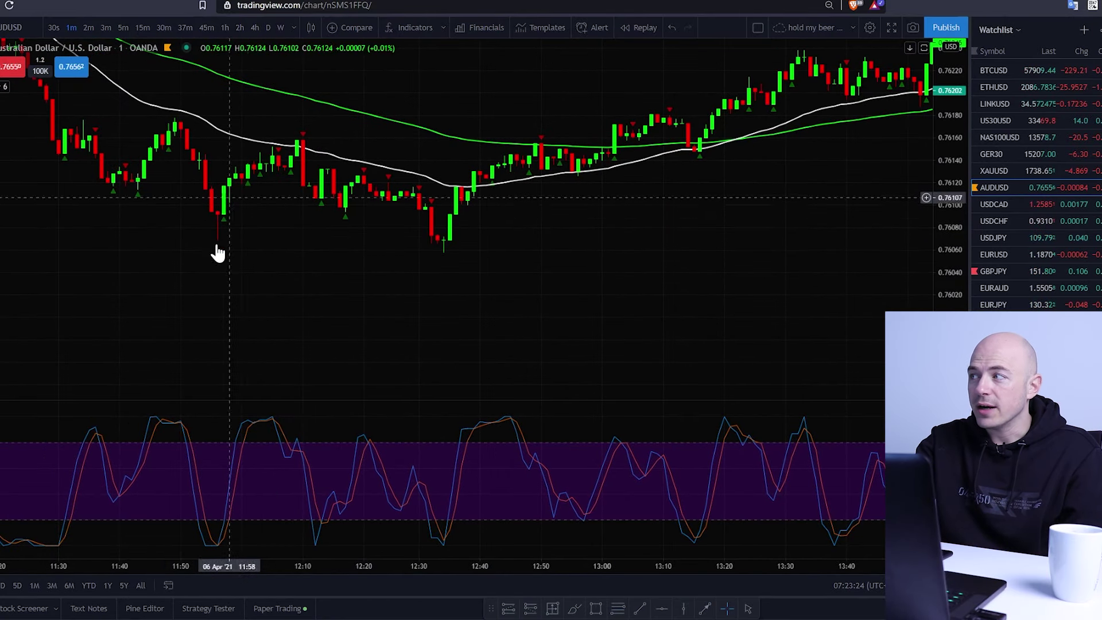
left_click_drag(521, 259, 302, 324)
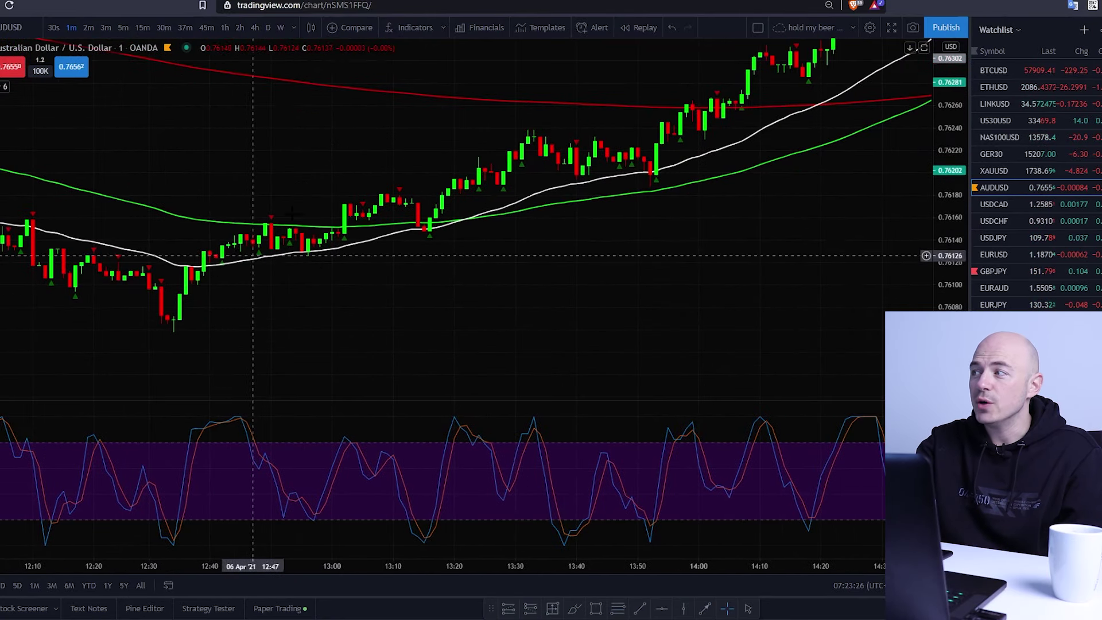